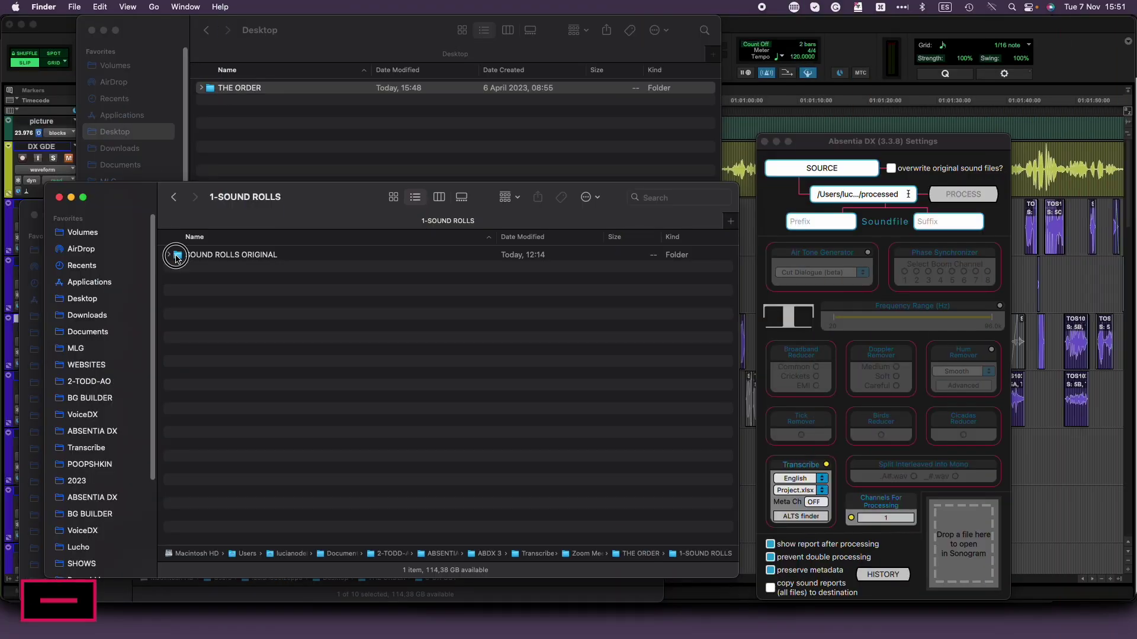
Drop the SOUND ROLLS ORIGINAL folder onto Absentia DX to transcribe it, and enlarge the progress window.
drag(176, 258, 886, 382)
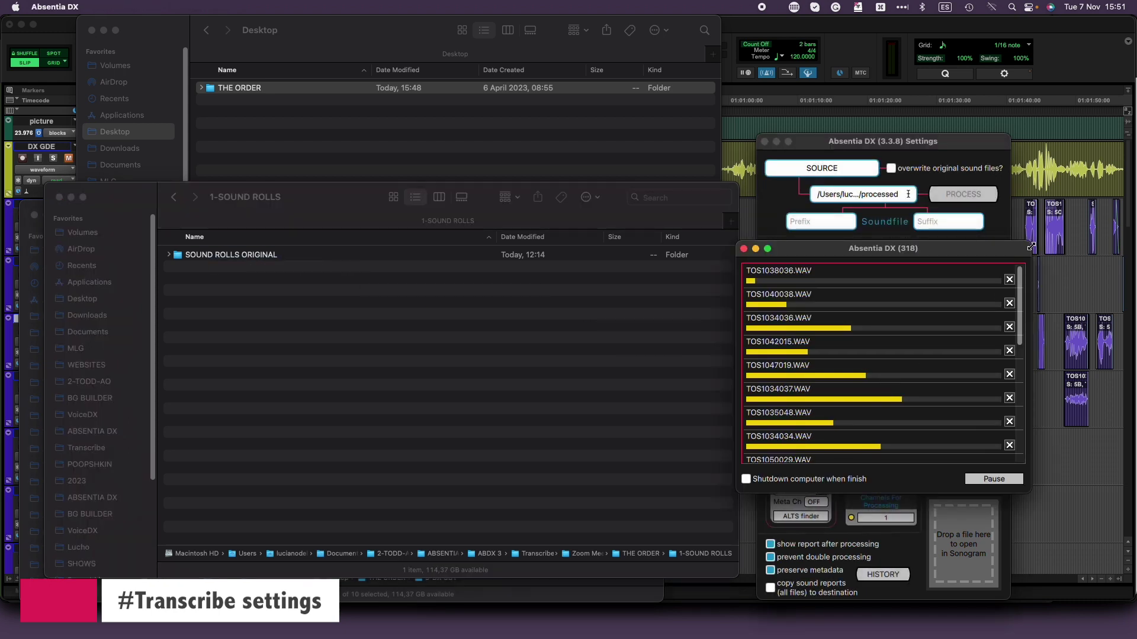
drag(1031, 247, 1092, 50)
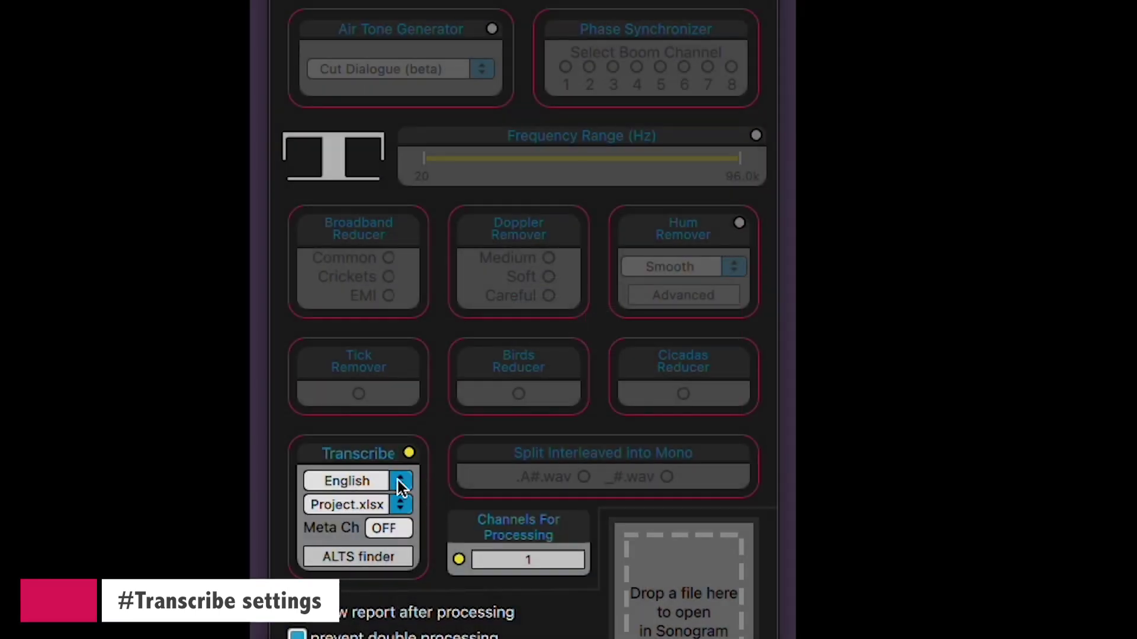
Leave the transcription language on English and show the Project.xlsx / Wavfile.xlsx output options.
click(400, 482)
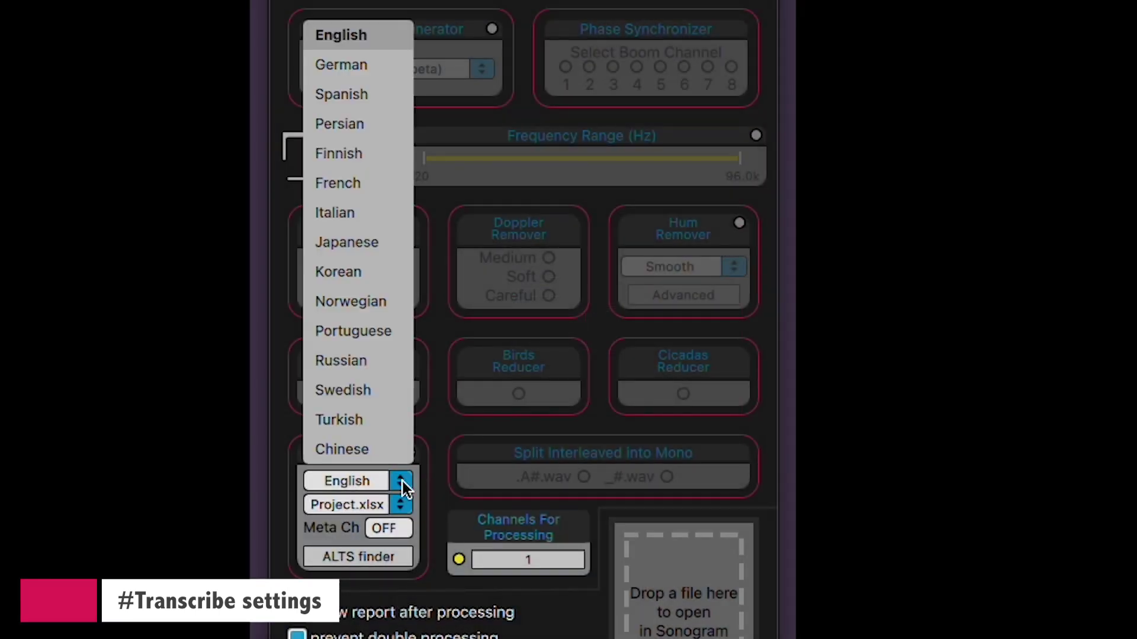
click(435, 484)
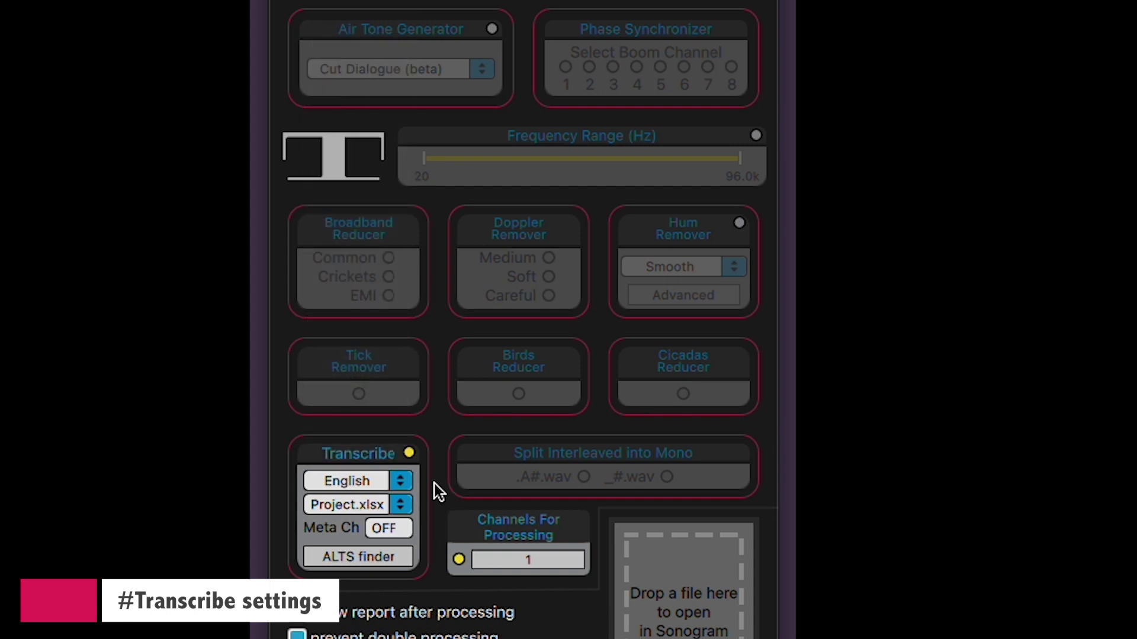
click(400, 504)
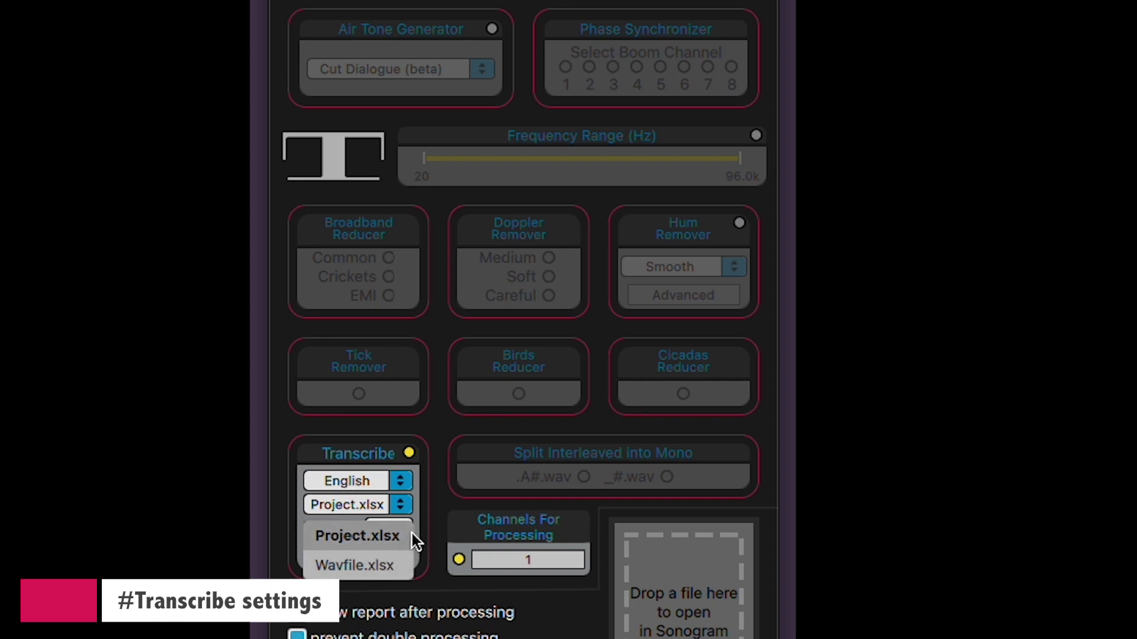
Keep Project.xlsx as the output database and leave the Meta Ch setting at OFF.
click(436, 508)
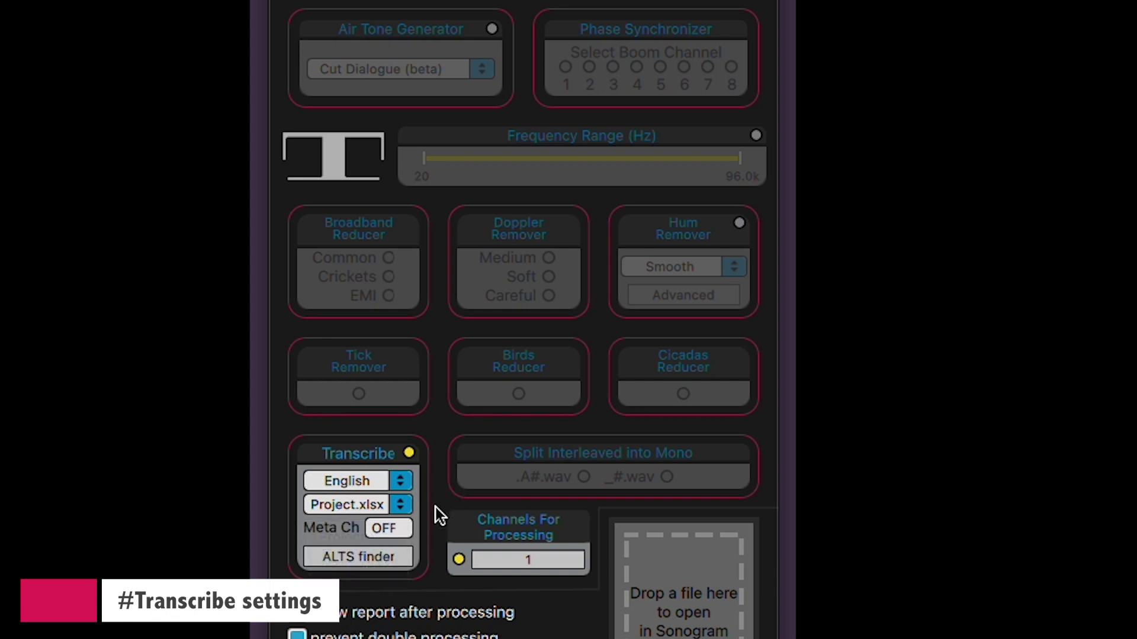
click(401, 524)
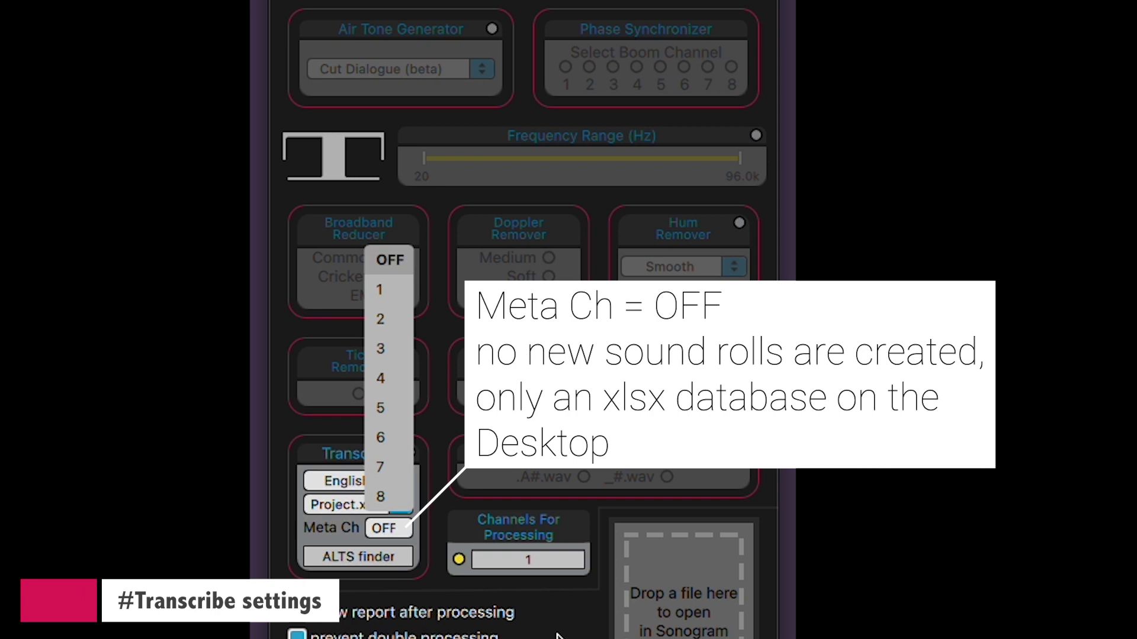
click(556, 636)
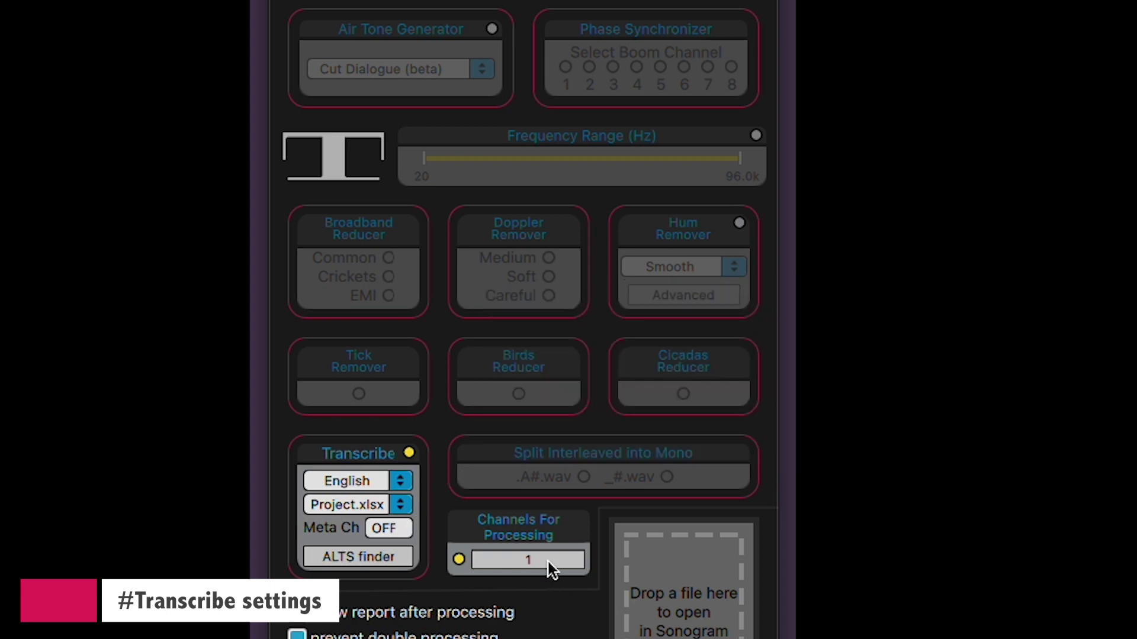
Set Channels For Processing to channel 1 only, clearing the all-channels selection.
click(549, 561)
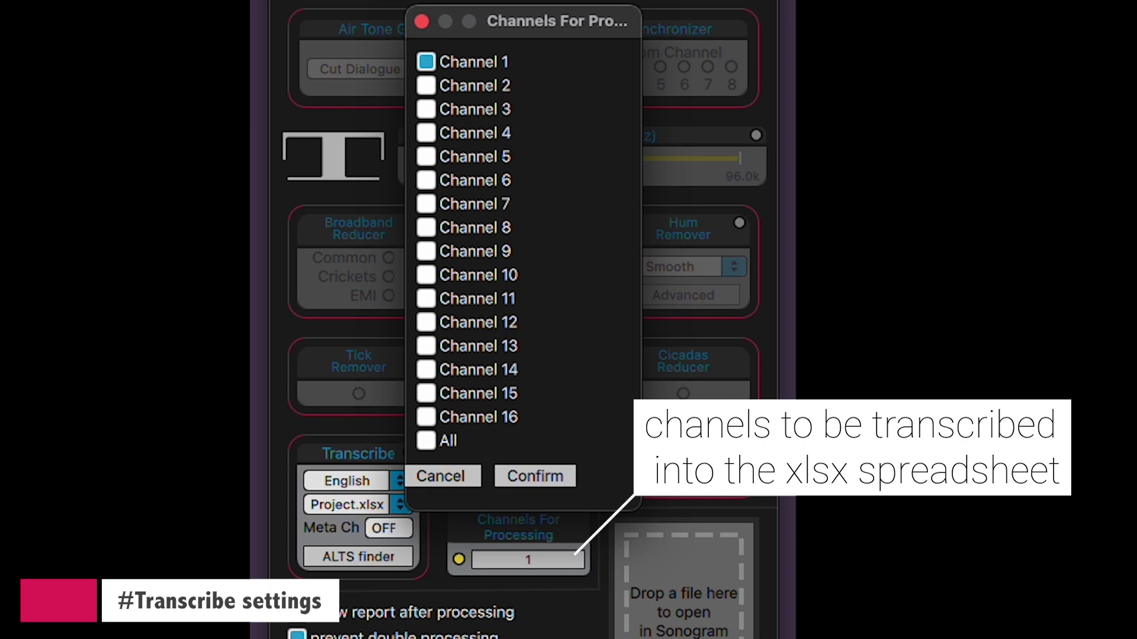
click(427, 444)
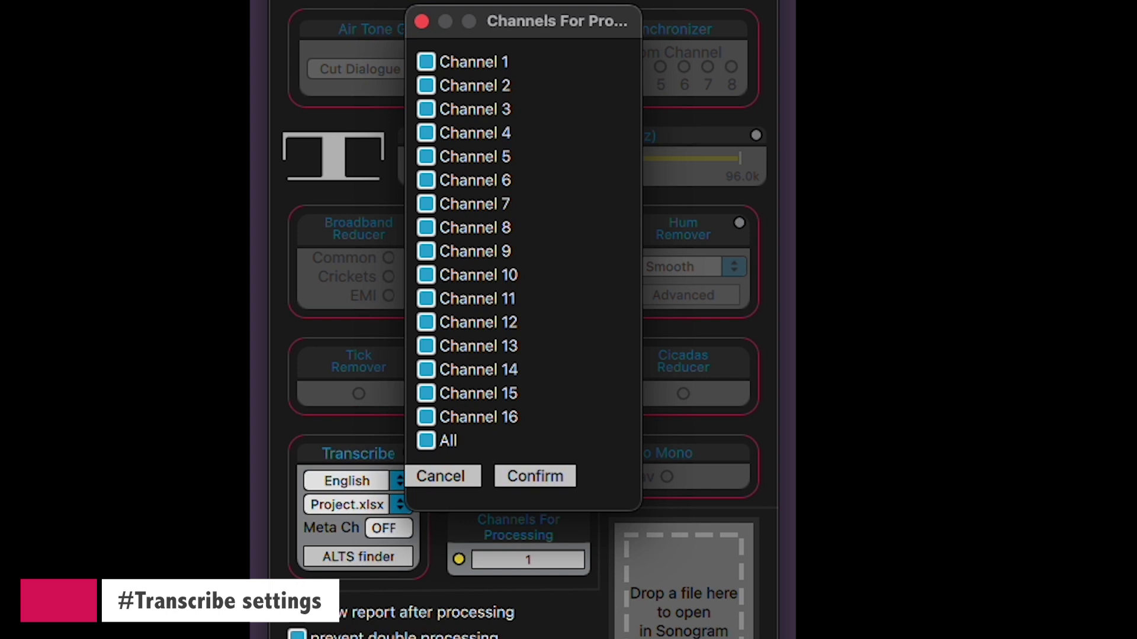
click(426, 441)
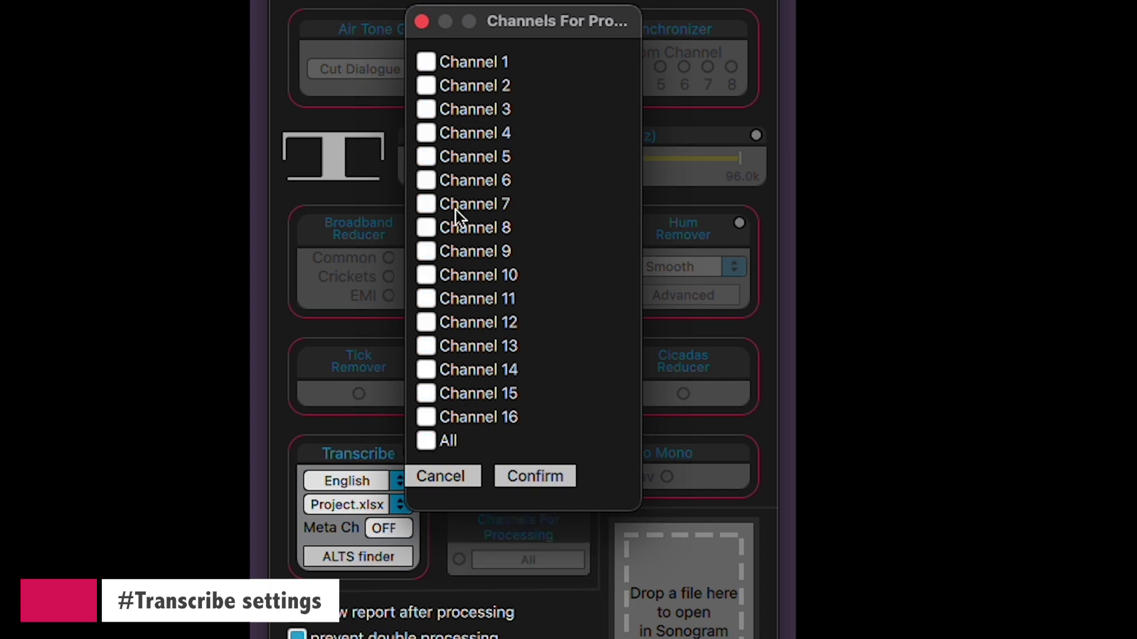
click(552, 474)
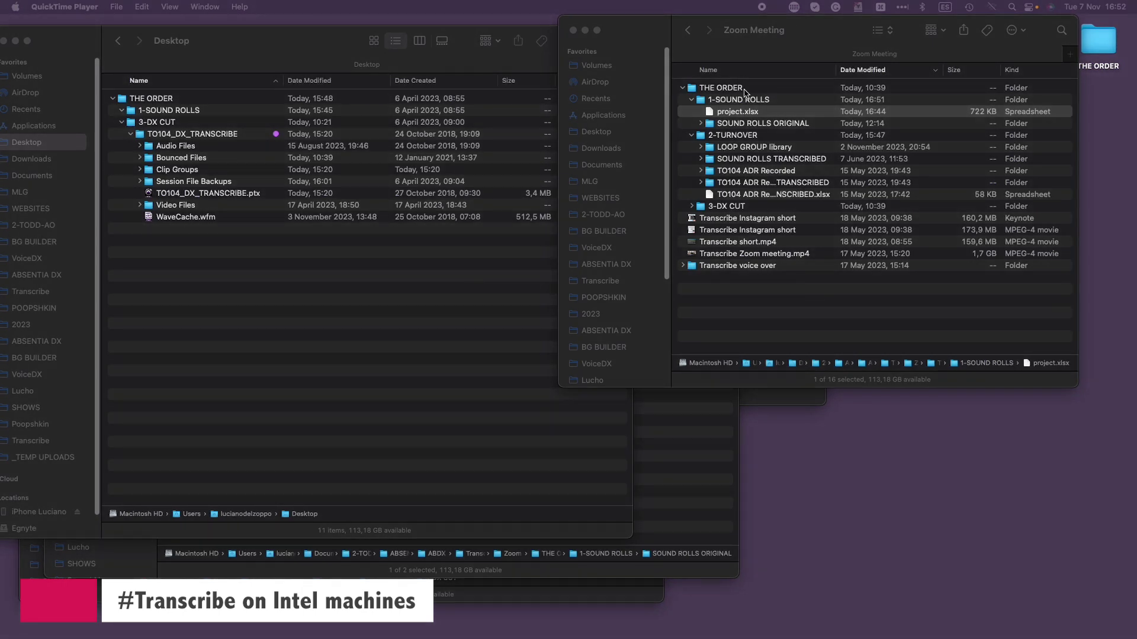
Open project.xlsx in LibreOffice Calc to review the transcriptions.
click(769, 55)
double_click(710, 111)
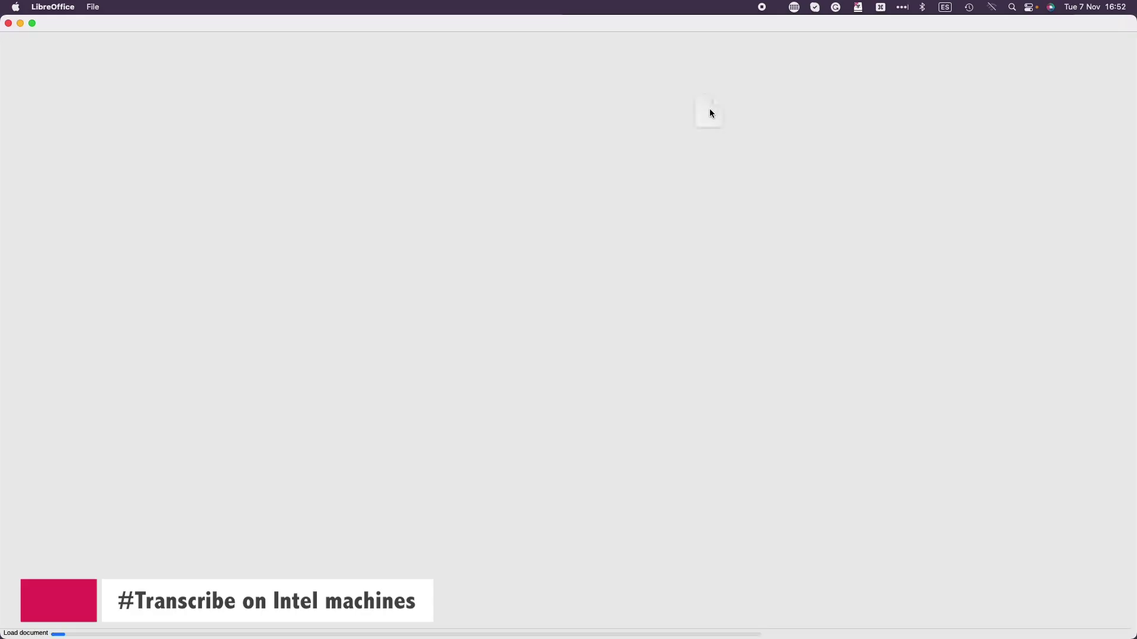
click(974, 136)
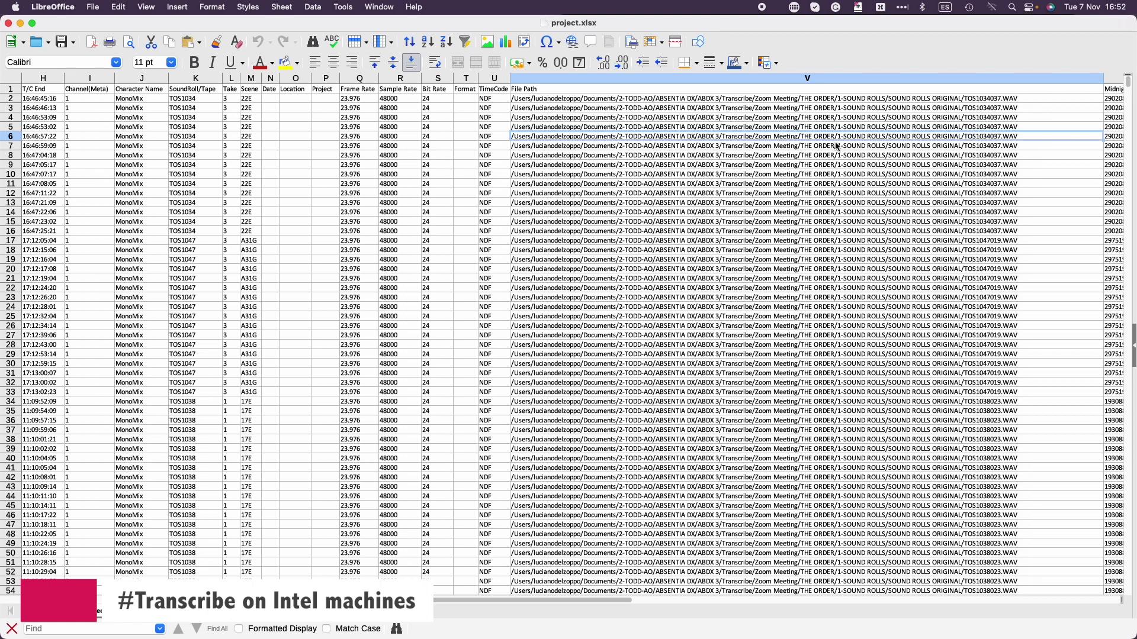
Quit Calc and move SOUND ROLLS ORIGINAL into the Desktop's THE ORDER/1-SOUND ROLLS folder.
key(super+m)
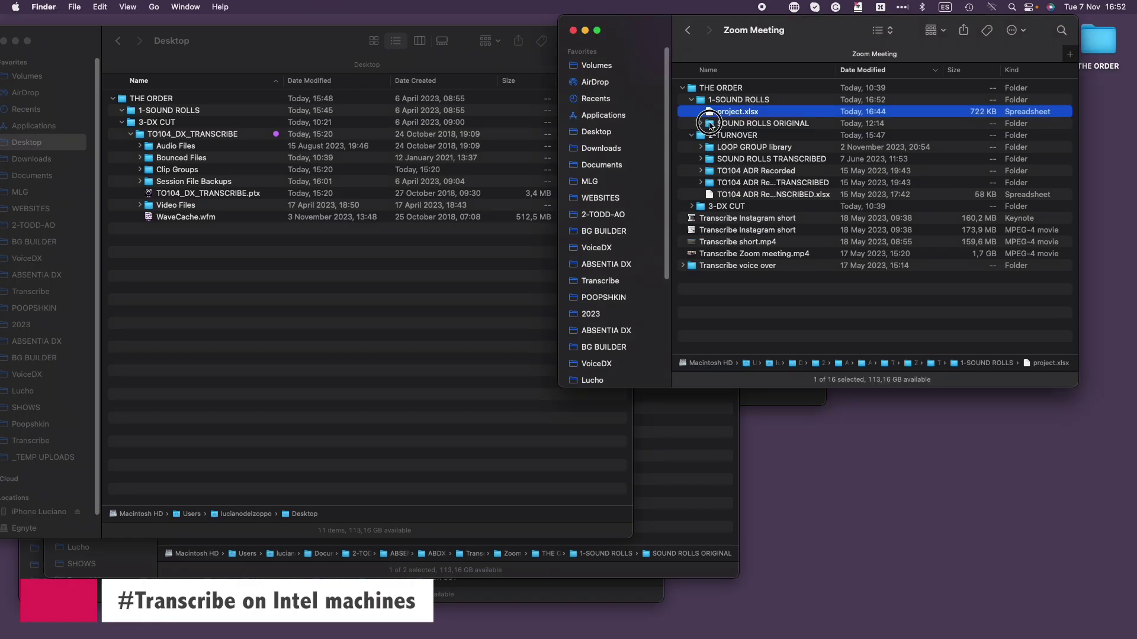
drag(710, 124, 165, 114)
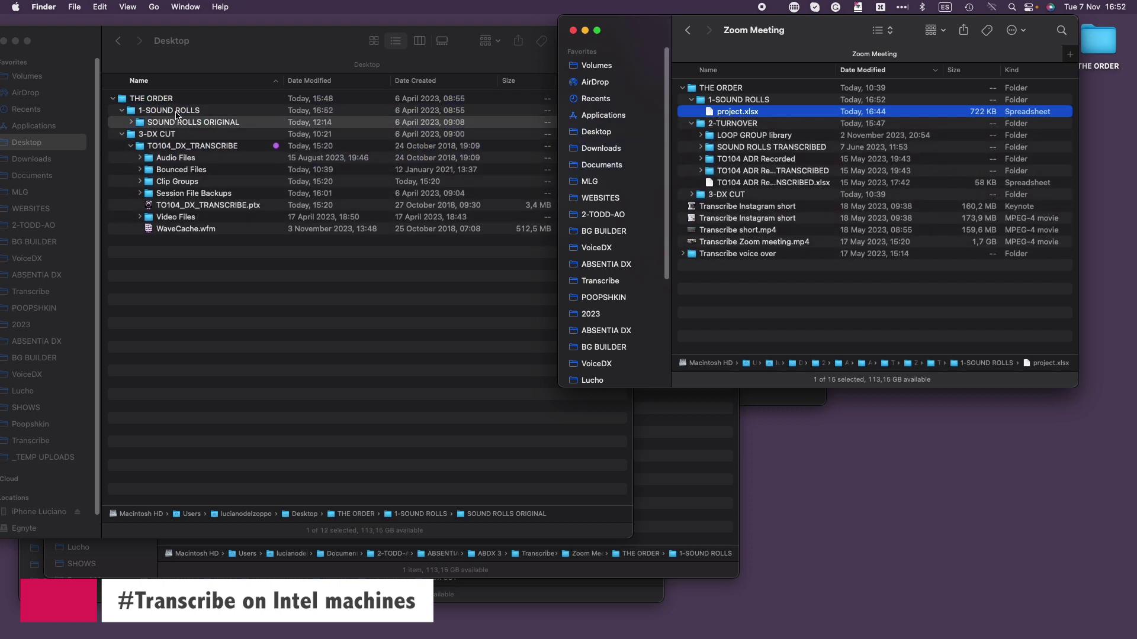
key(super+Tab)
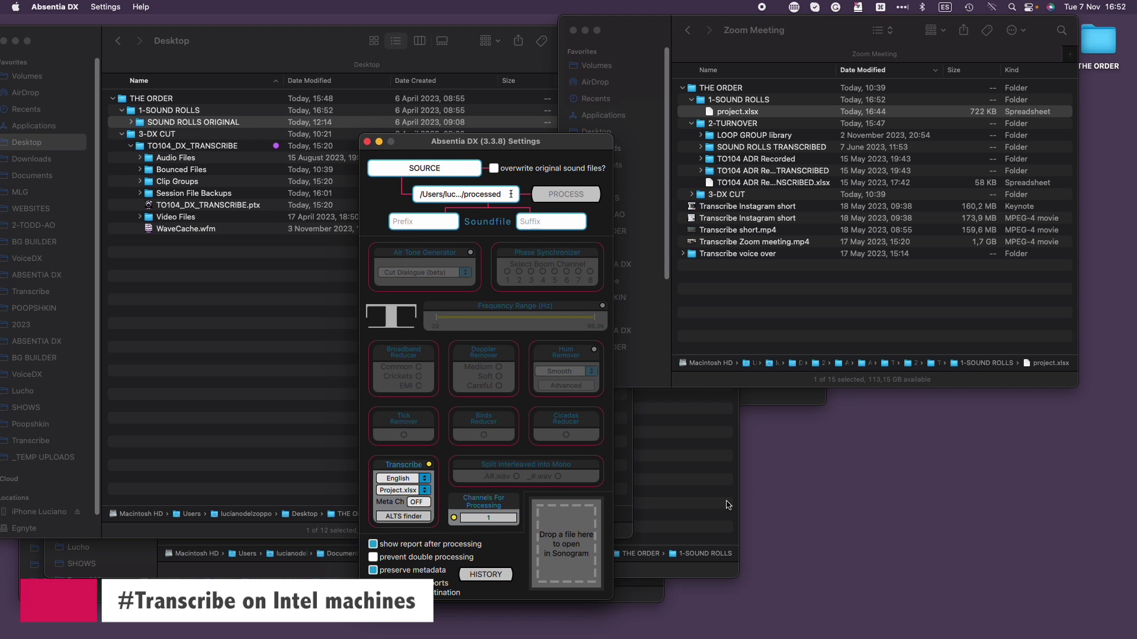
Try loading the 'Any time.' take, dismiss the missing-path alert, and copy project.xlsx into 1-SOUND ROLLS.
click(403, 516)
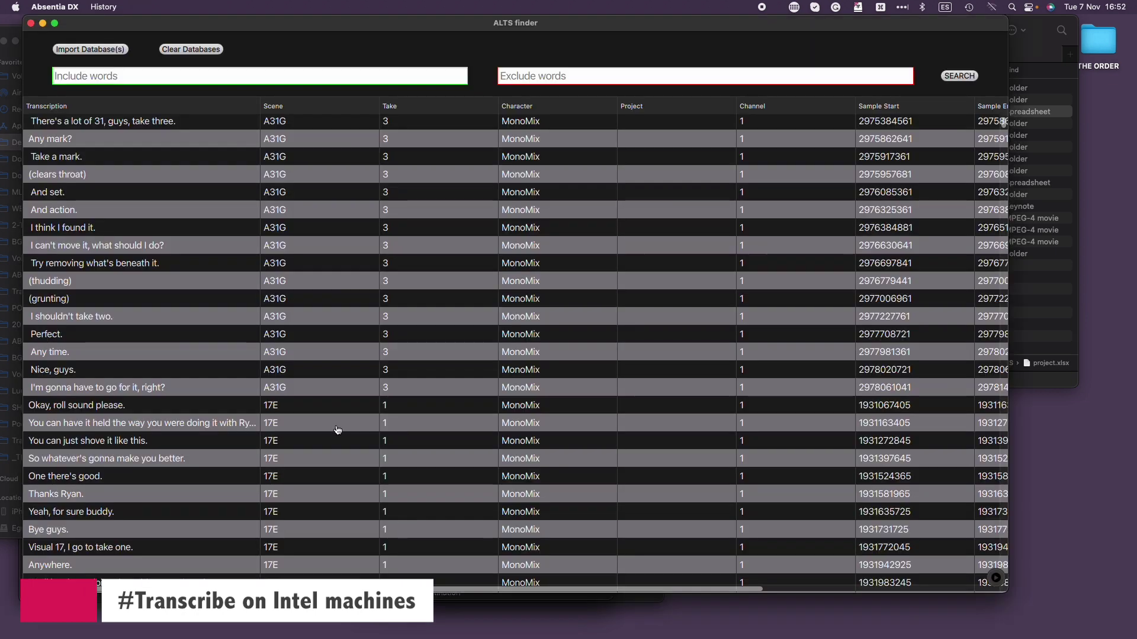
double_click(210, 353)
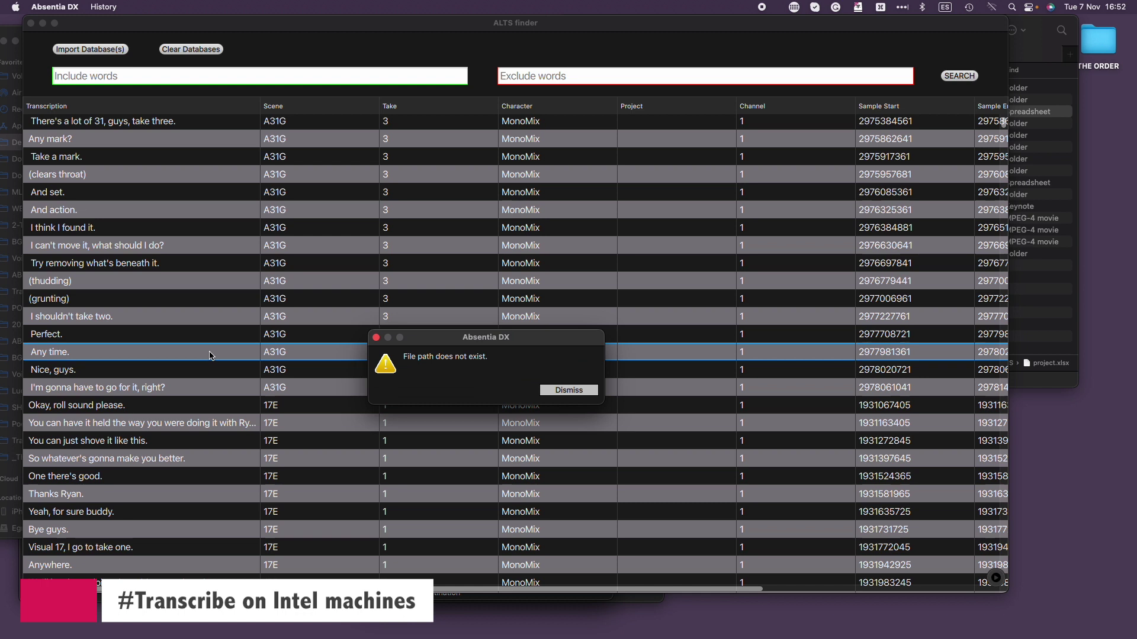
click(376, 338)
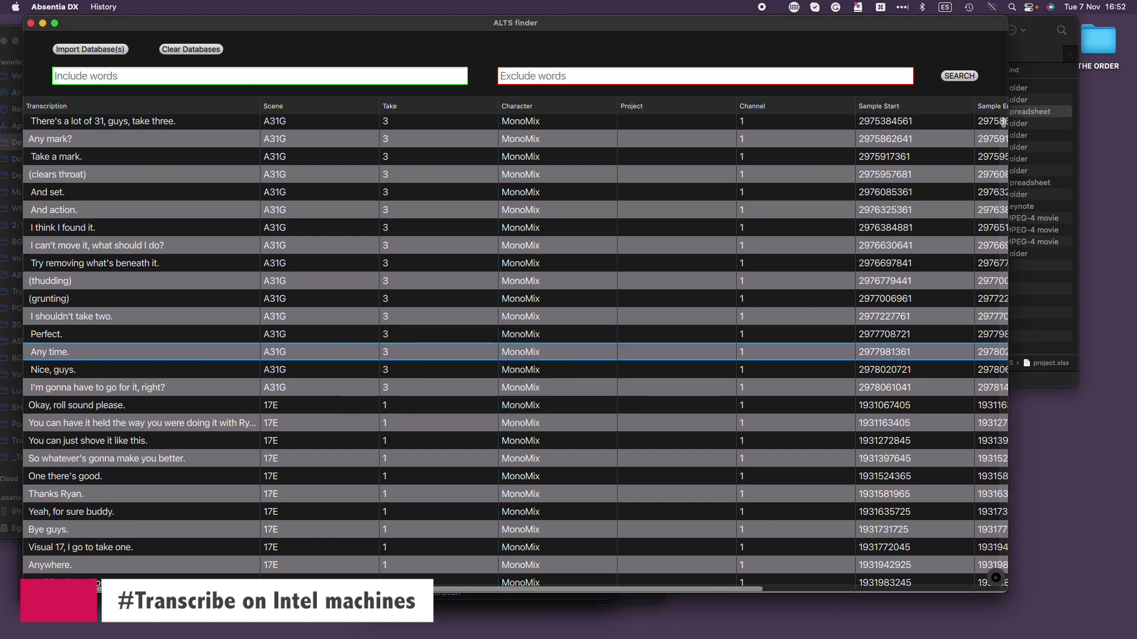
click(30, 24)
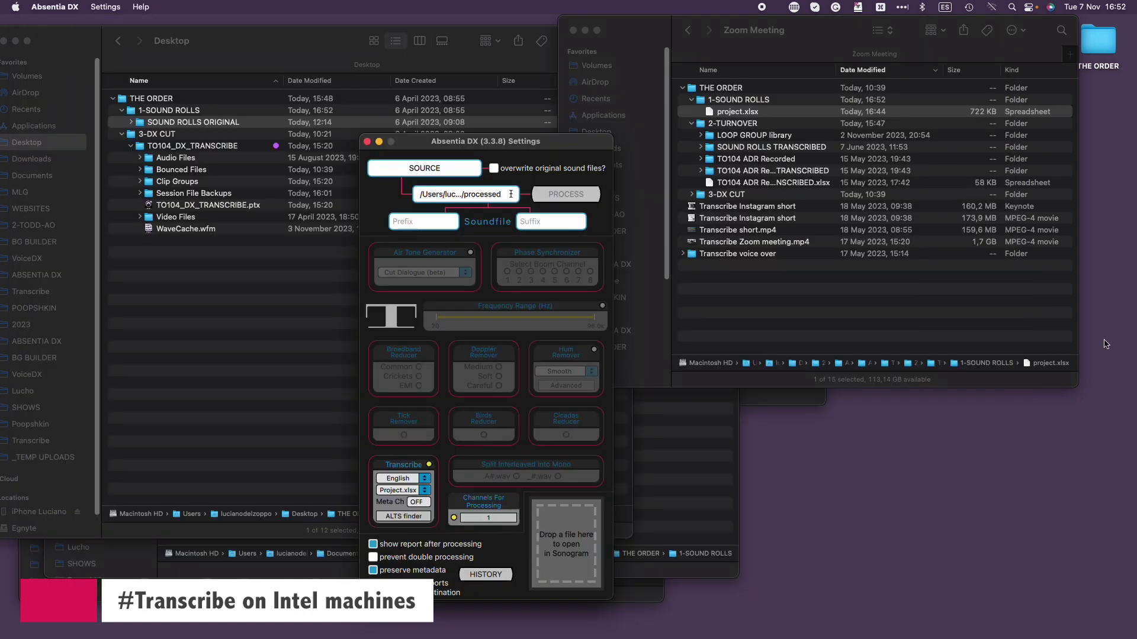
drag(737, 112, 169, 111)
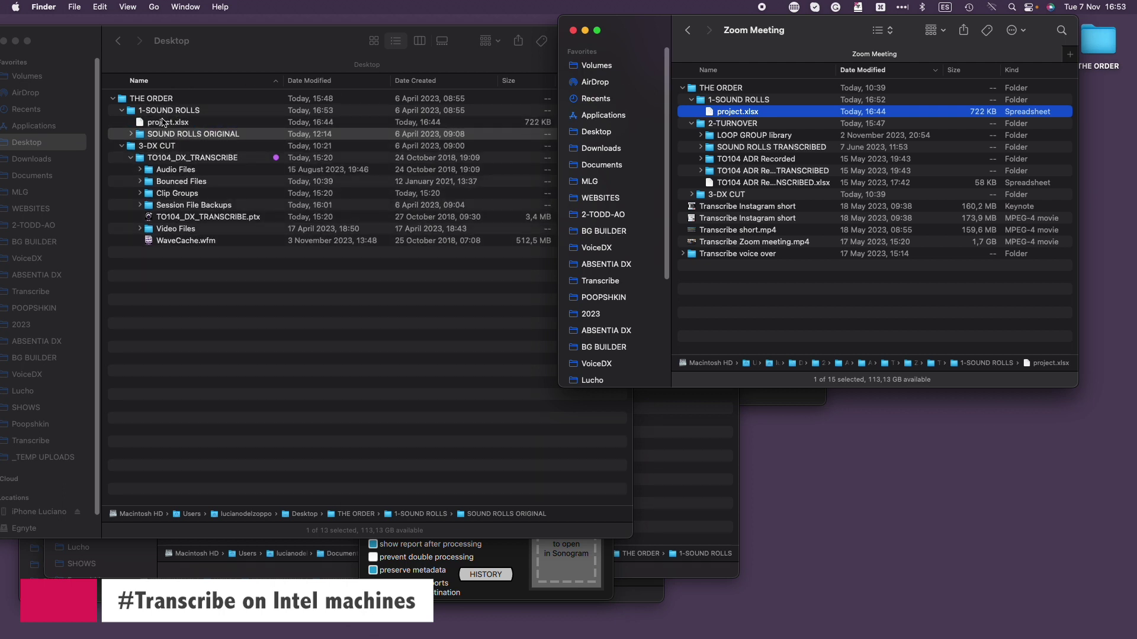
Open the copied project.xlsx, grab the old folder path from cell V2, and select column V.
double_click(141, 123)
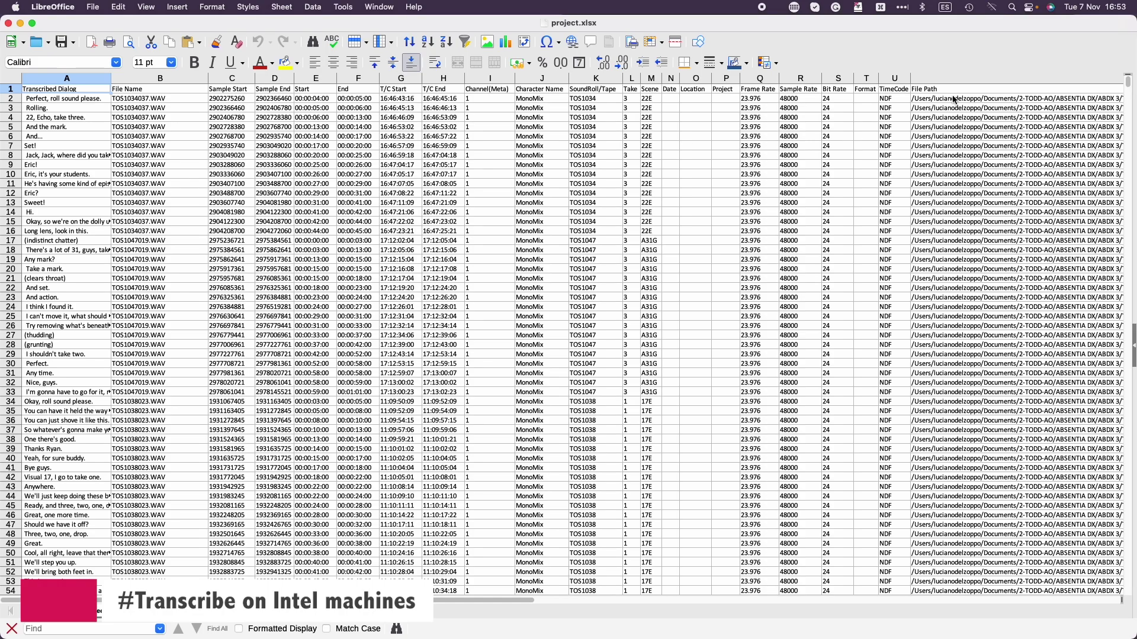
click(955, 99)
double_click(711, 99)
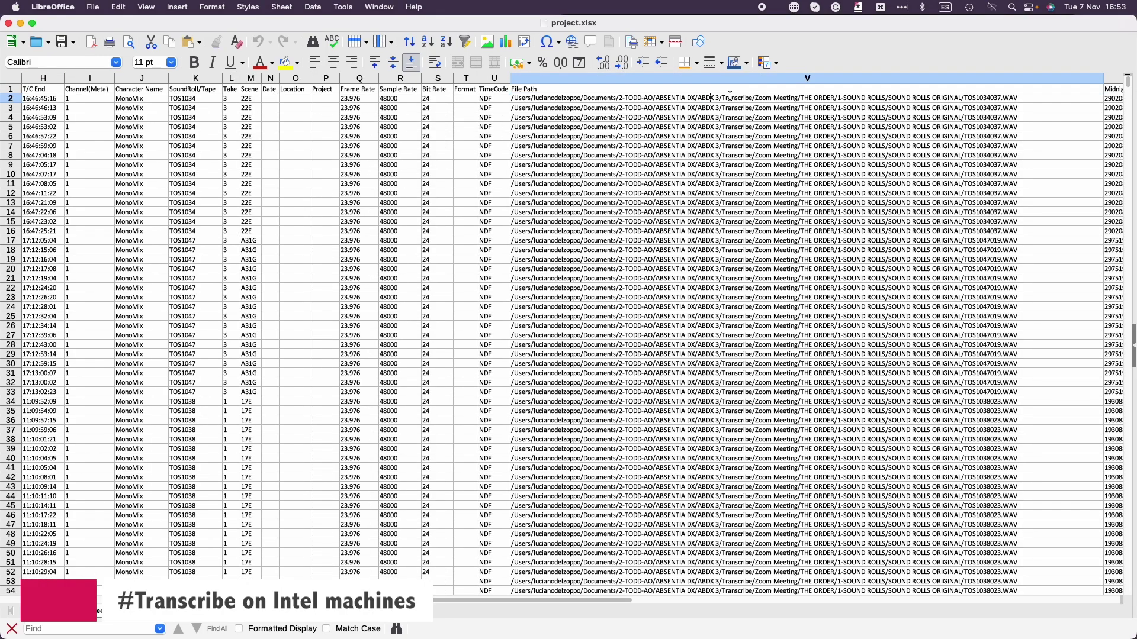
drag(798, 99, 487, 93)
key(super+c)
click(599, 78)
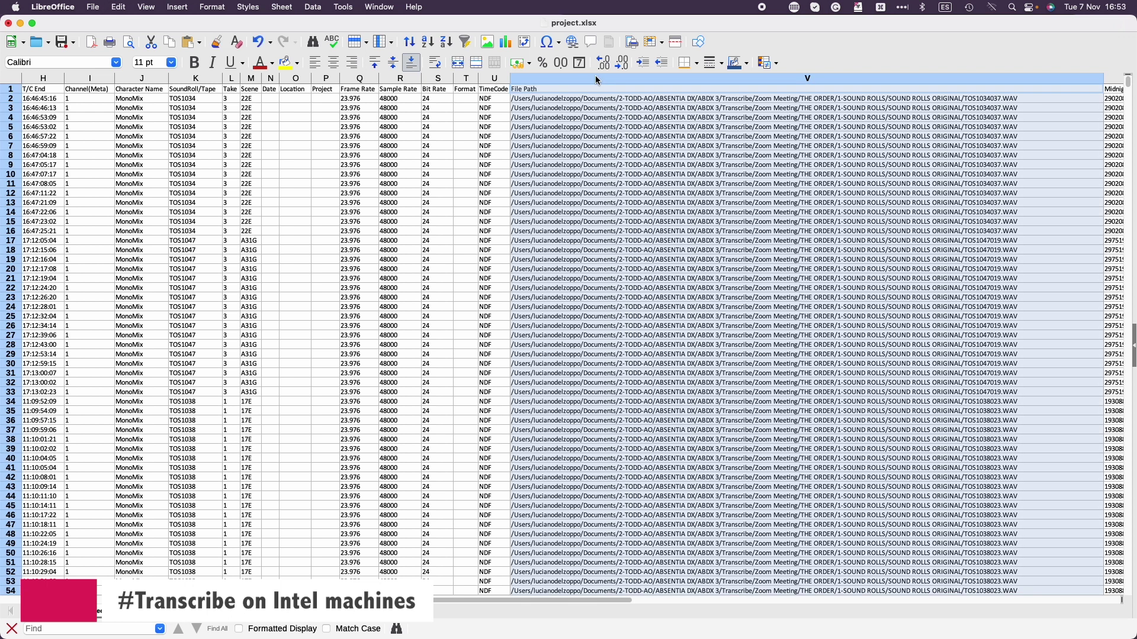
Replace the old sound-roll path with the Desktop path in all 6885 cells, then close the file.
key(super+h)
key(super+v)
click(219, 174)
key(super+v)
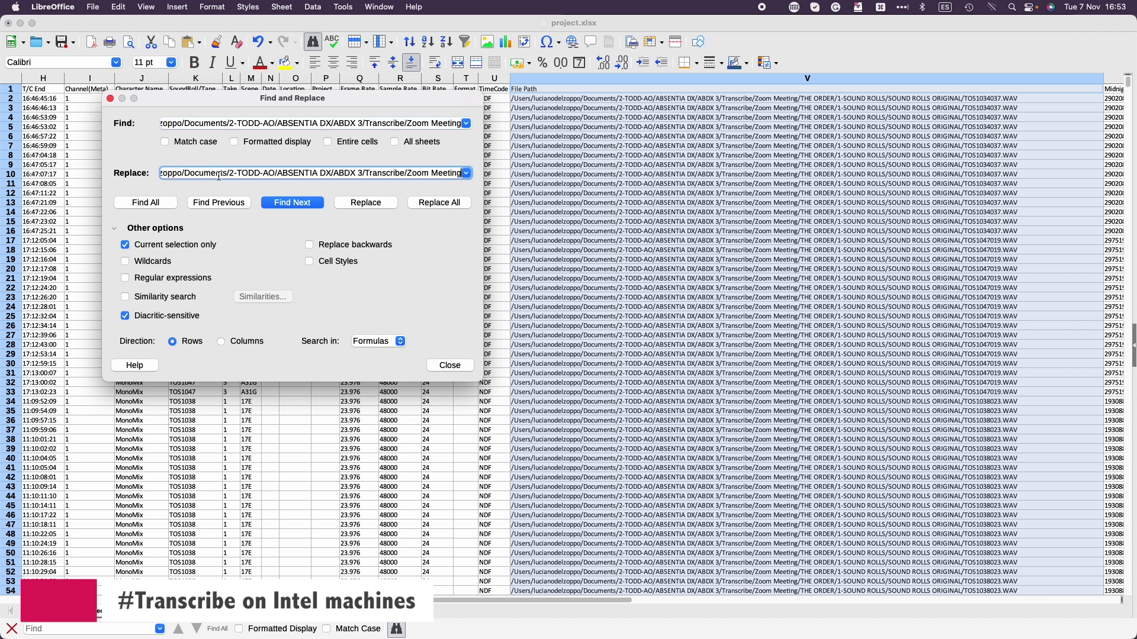
drag(188, 173, 594, 299)
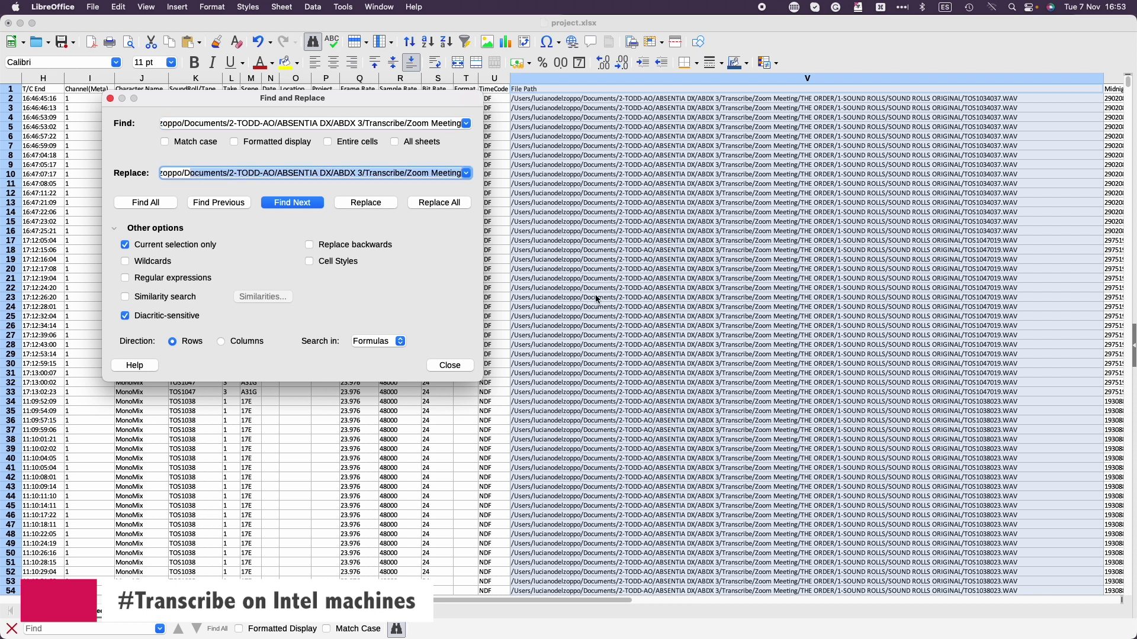
text(Desktop/)
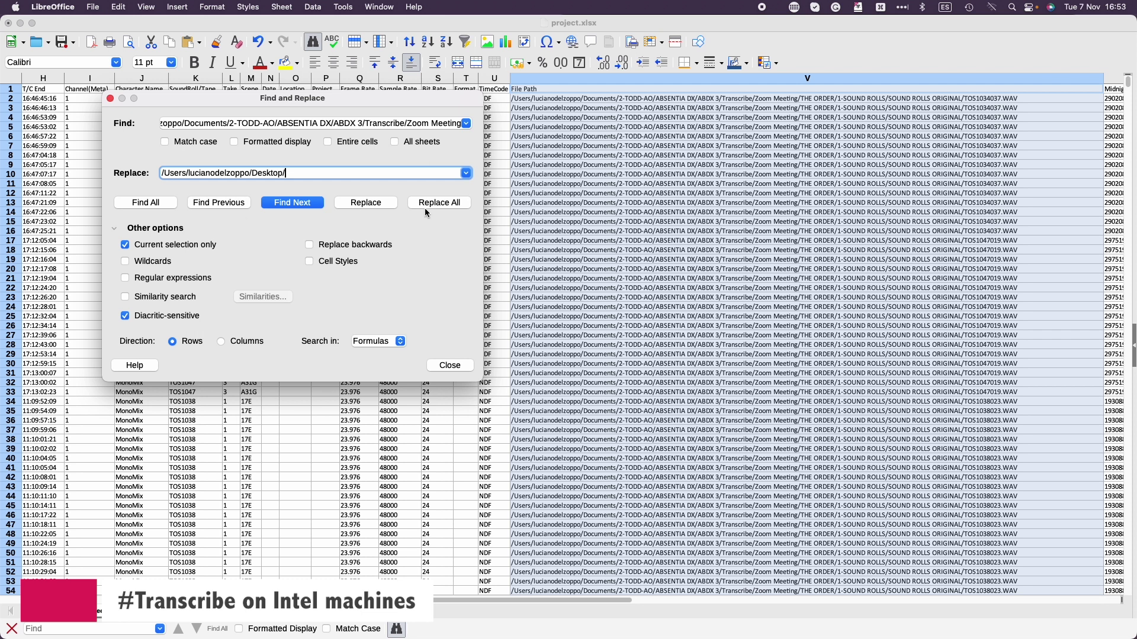
click(436, 204)
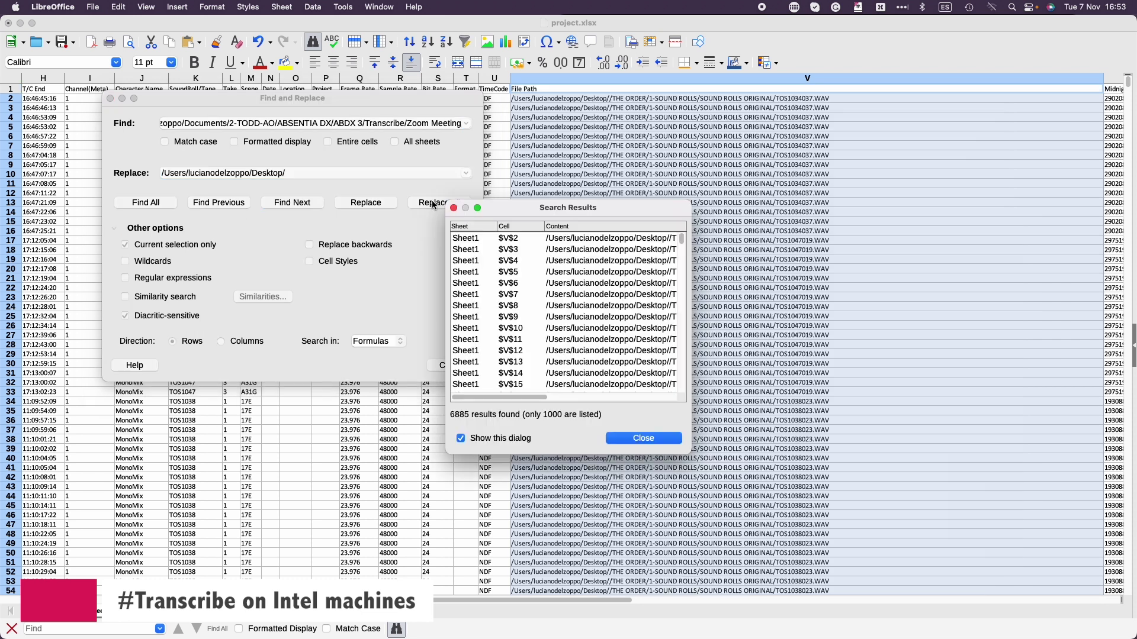
click(625, 438)
click(443, 364)
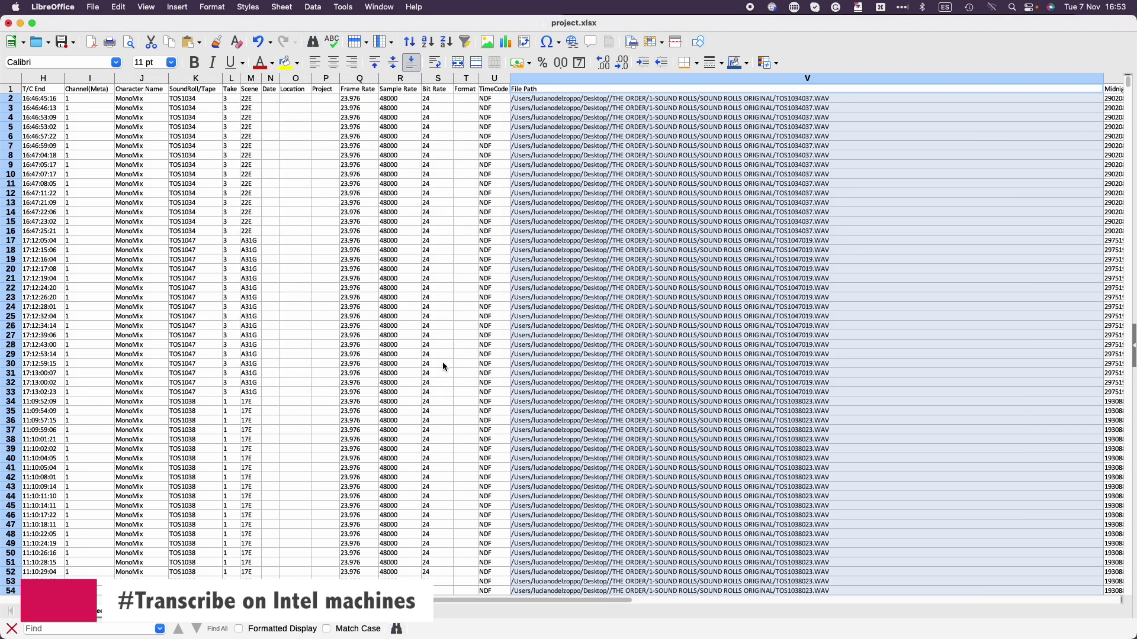
key(super+w)
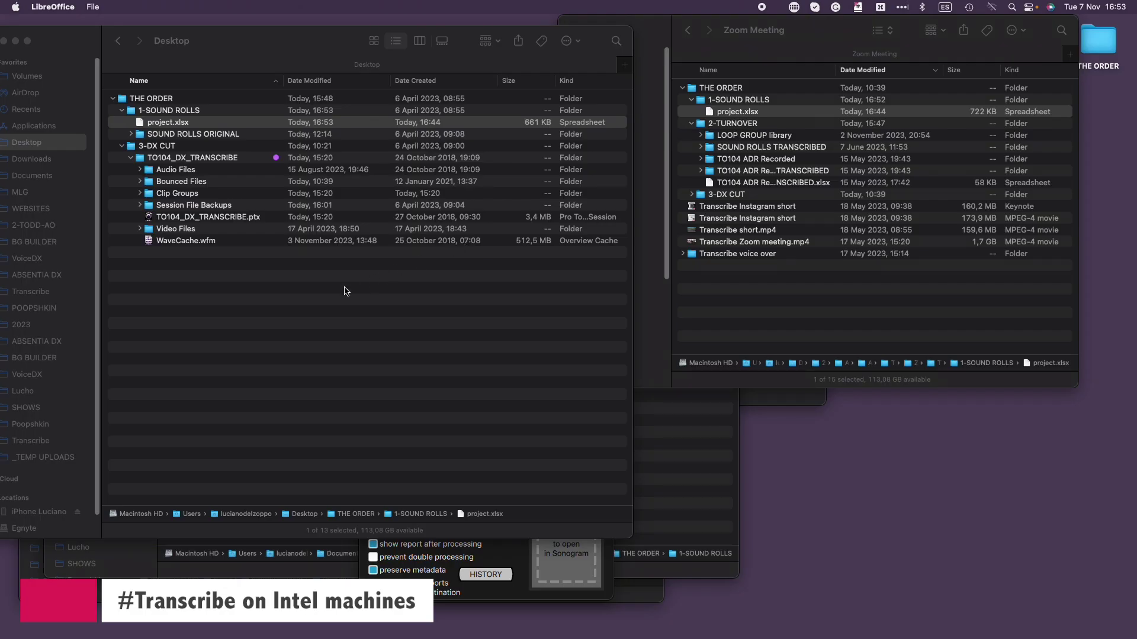
Clear the ALTS finder databases and load the updated project.xlsx.
click(520, 592)
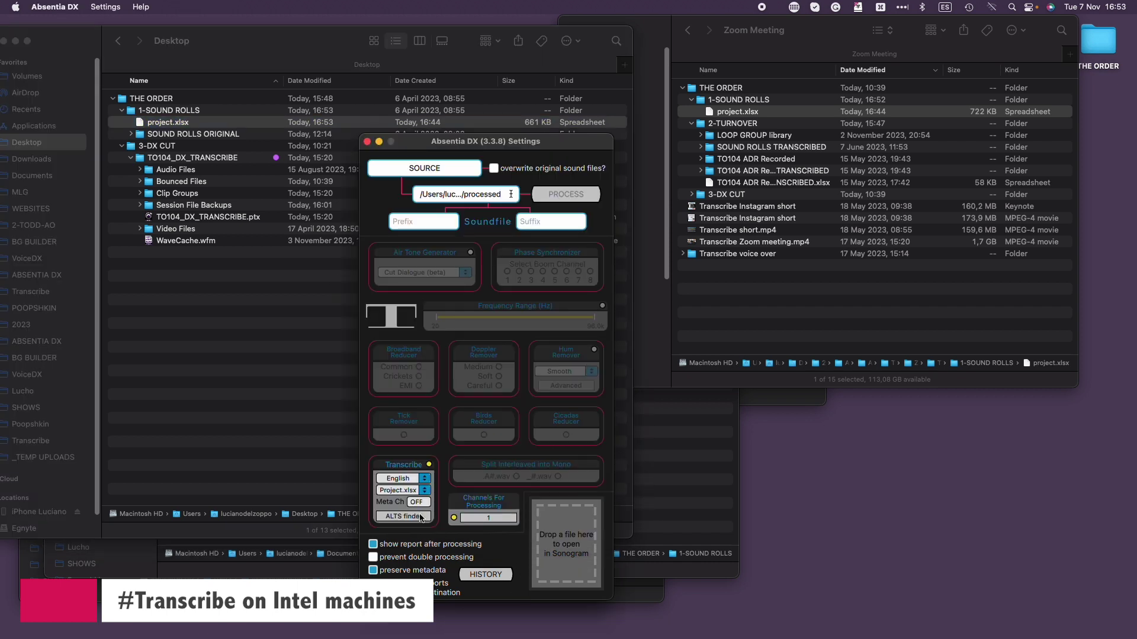
click(420, 516)
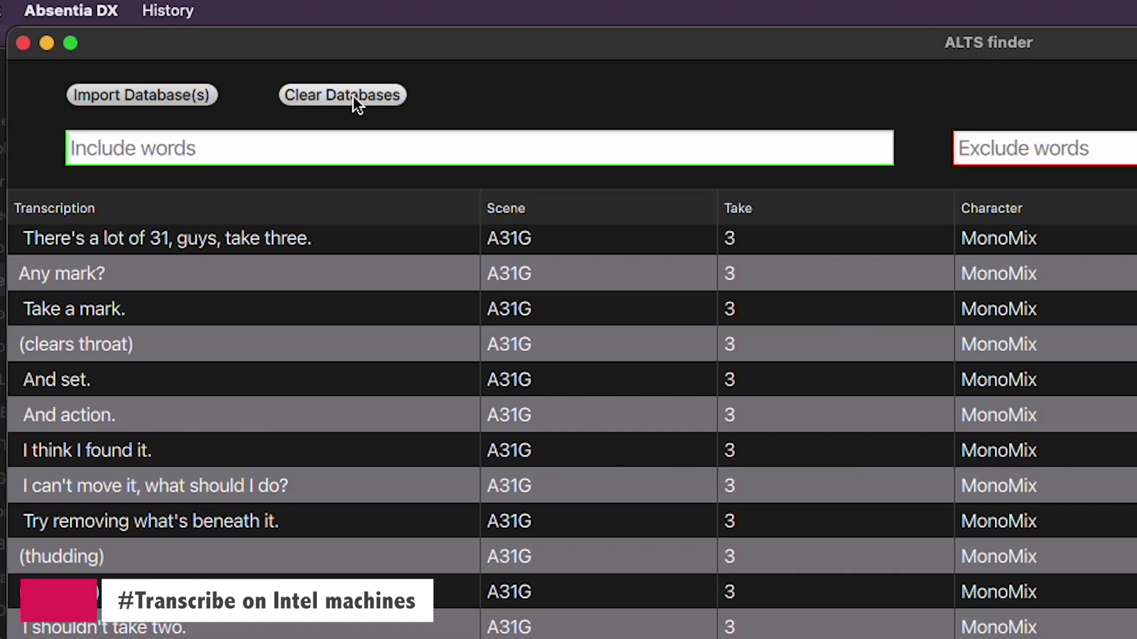
click(353, 96)
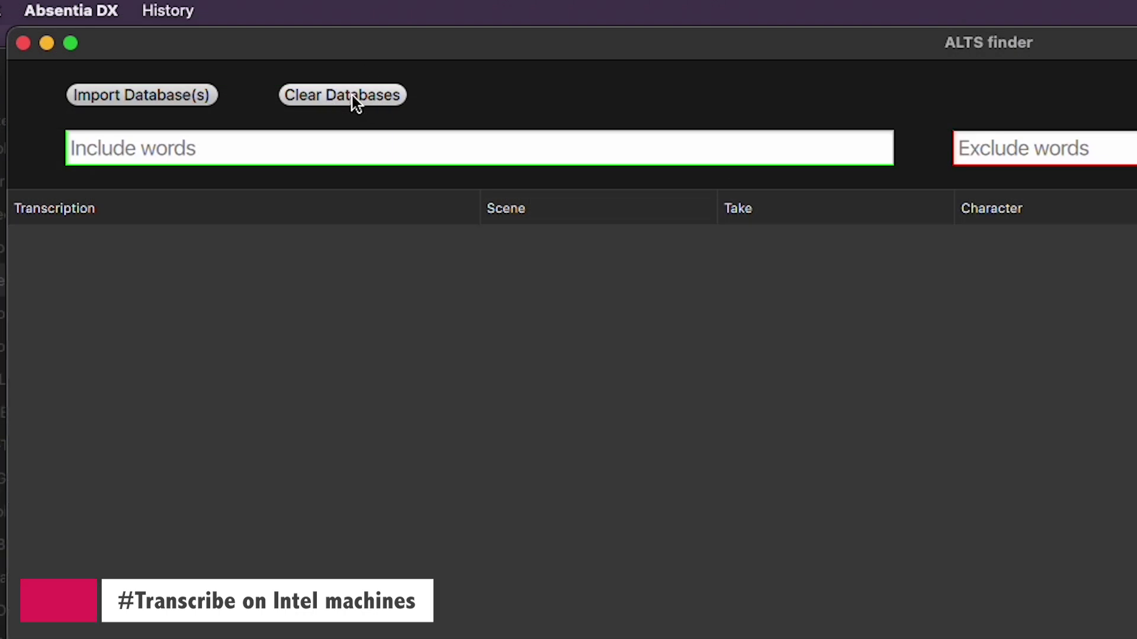
drag(739, 289, 828, 342)
drag(829, 342, 828, 342)
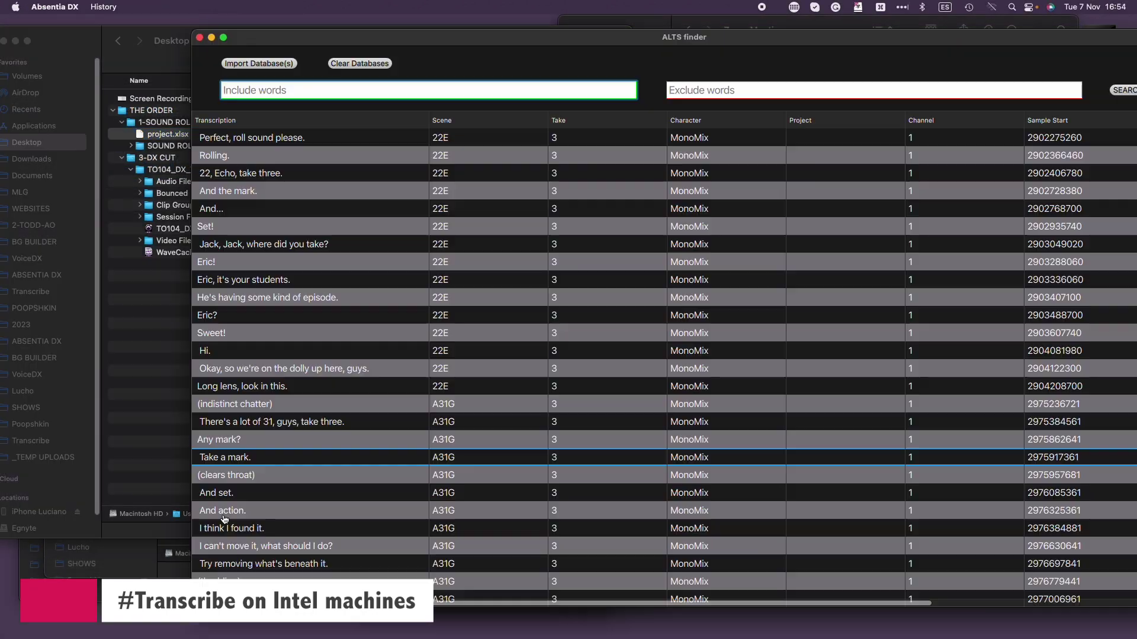
Browse the ethics results, including scene 9C 'Ethics professor.' and scene 4B take 4.
click(223, 515)
scroll(368, 444, down, 10)
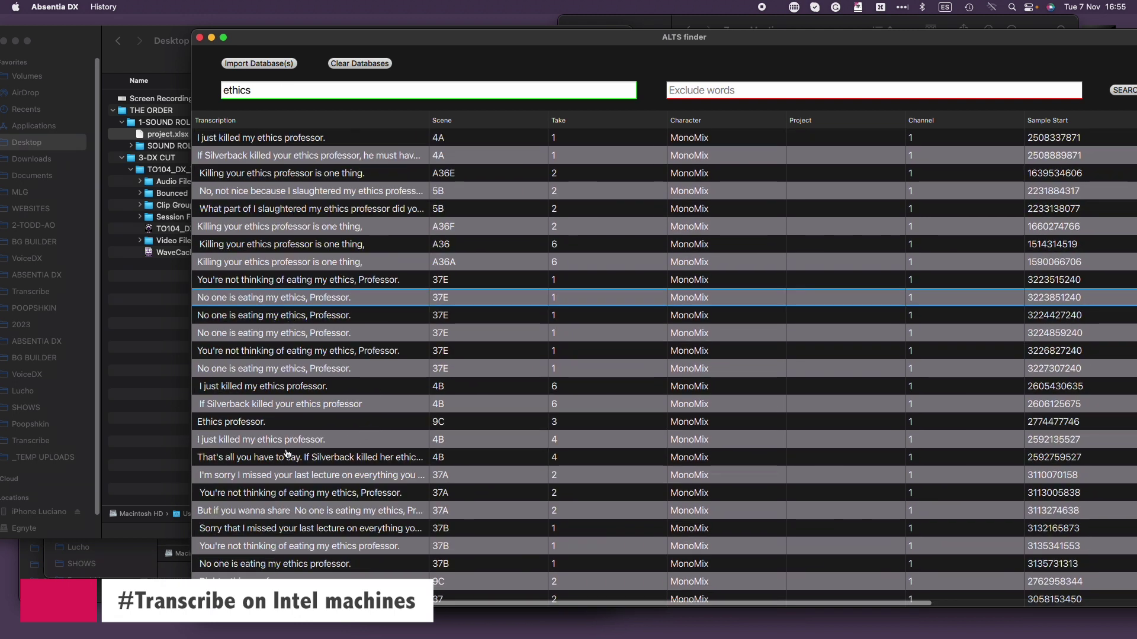
click(251, 422)
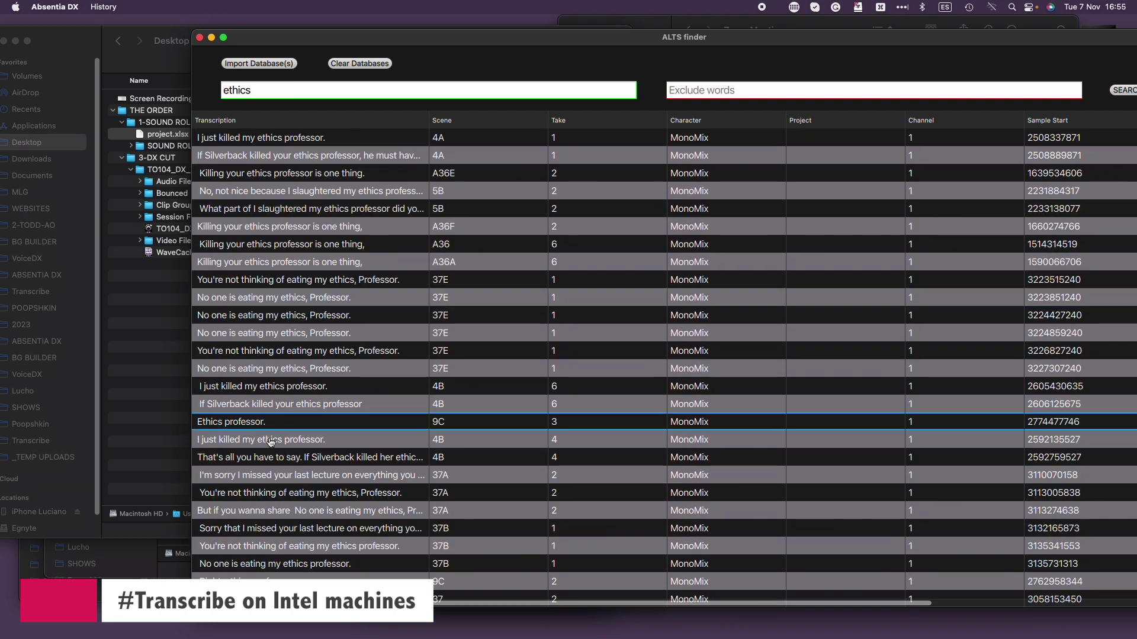
click(268, 441)
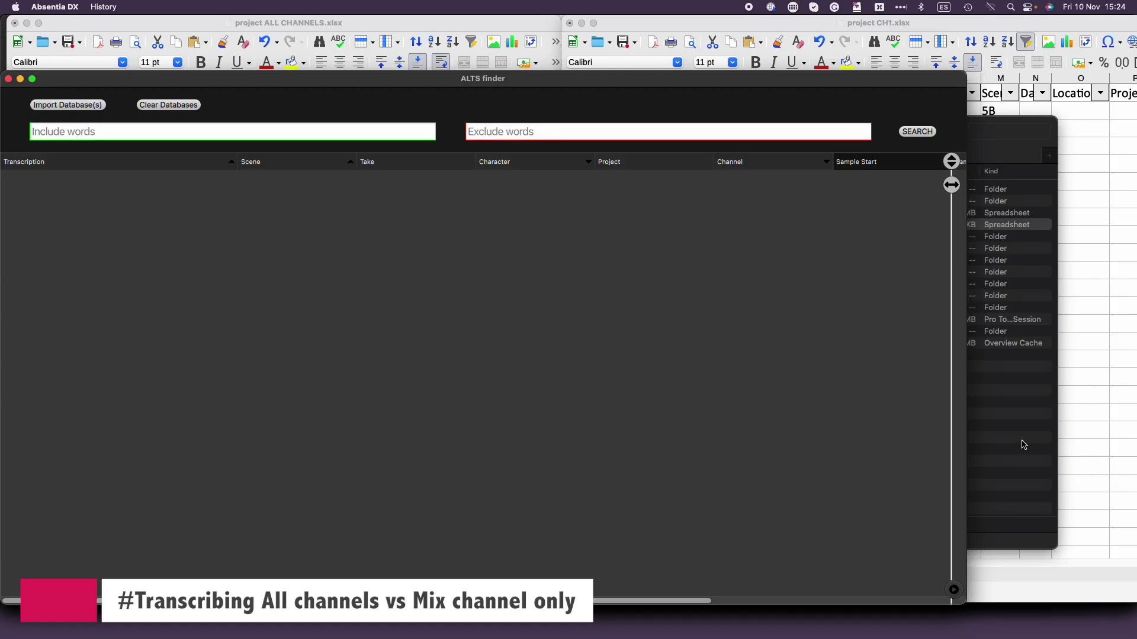
Load project CH1.xlsx into the ALTS finder and search for 'dude relax'.
click(1024, 444)
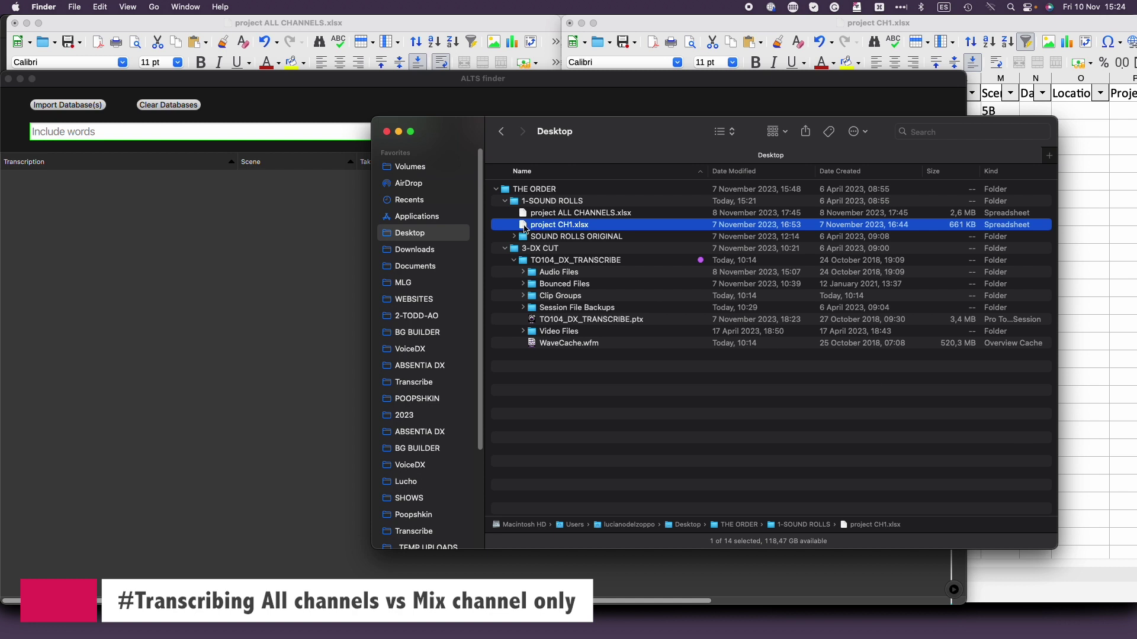
drag(525, 229, 315, 251)
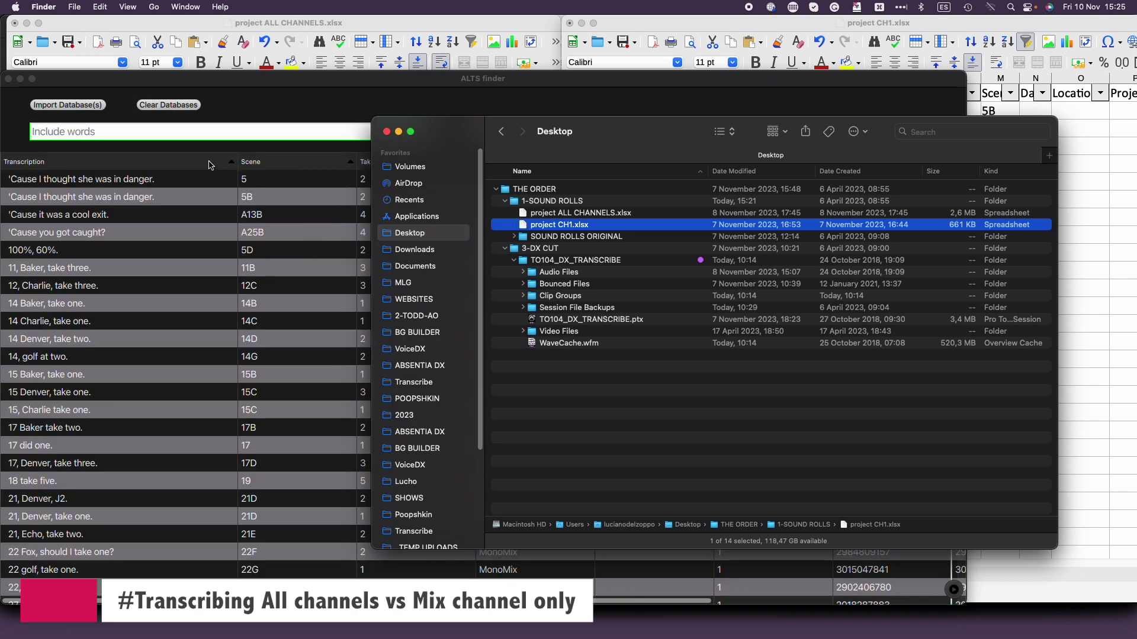
click(194, 132)
text(du)
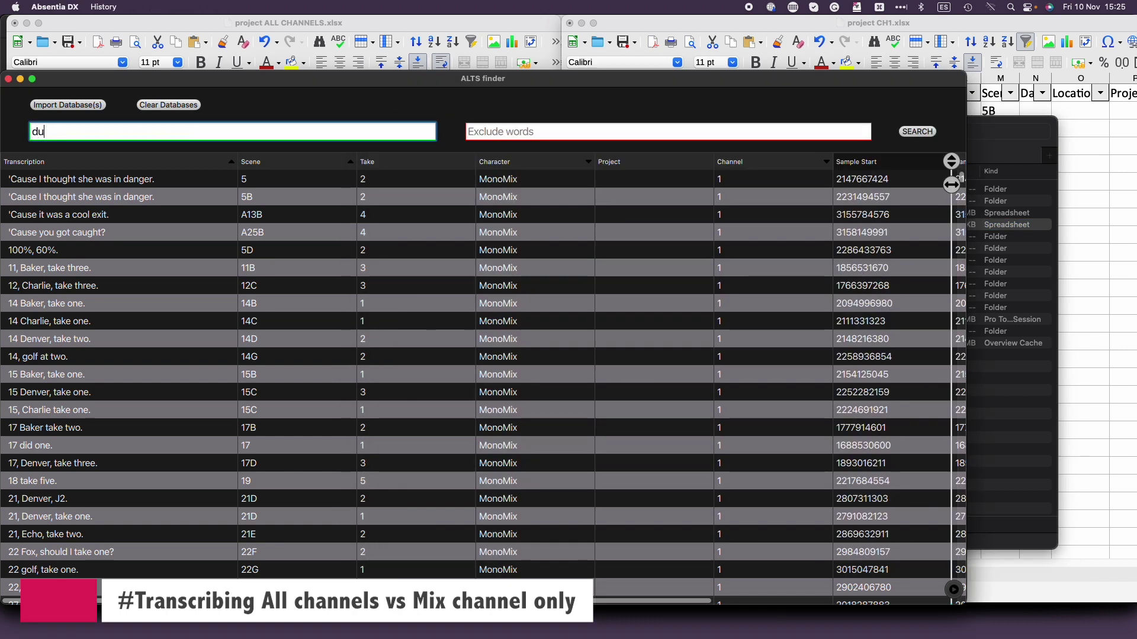
text(de relax)
key(Return)
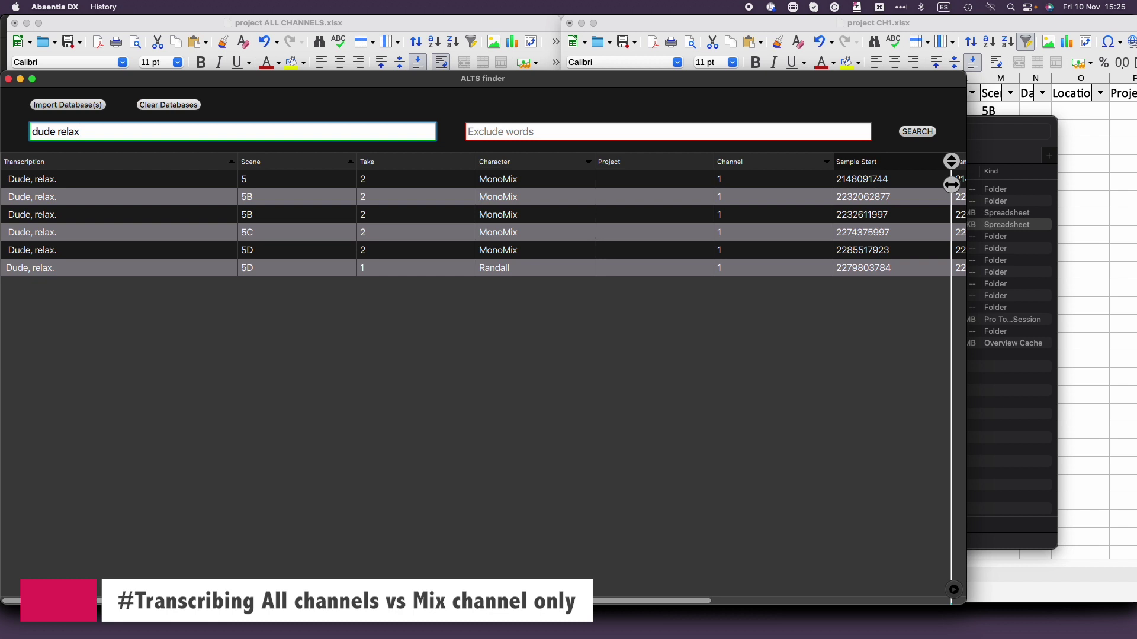
Step through the 'Dude, relax.' results from scene 5 through 5B to 5C.
click(301, 186)
key(Down)
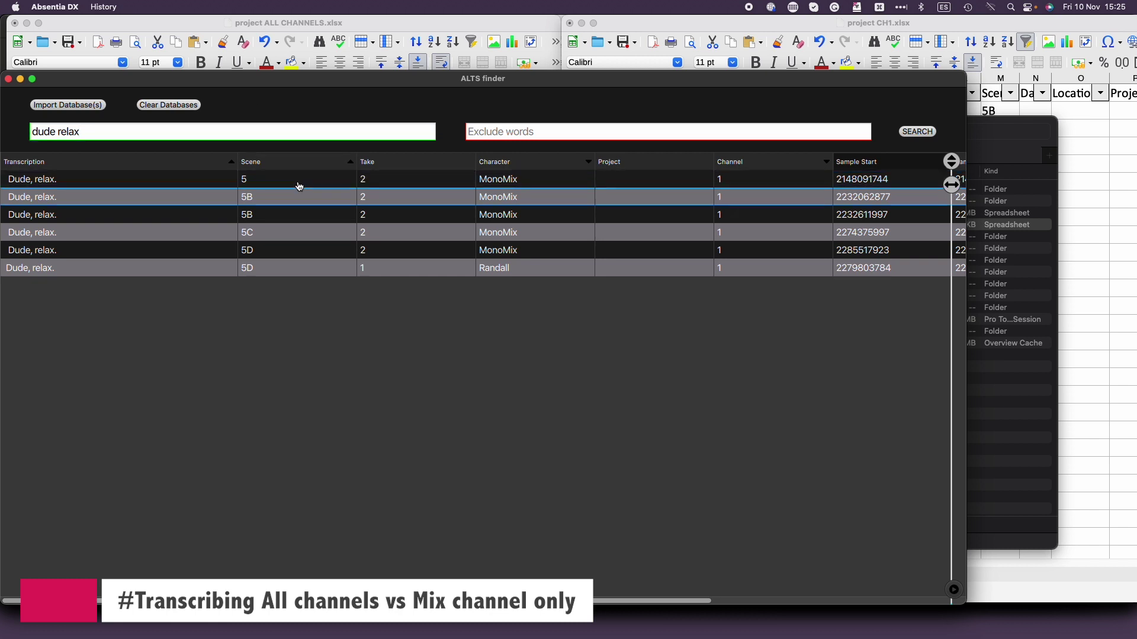
key(Down)
key(Down)
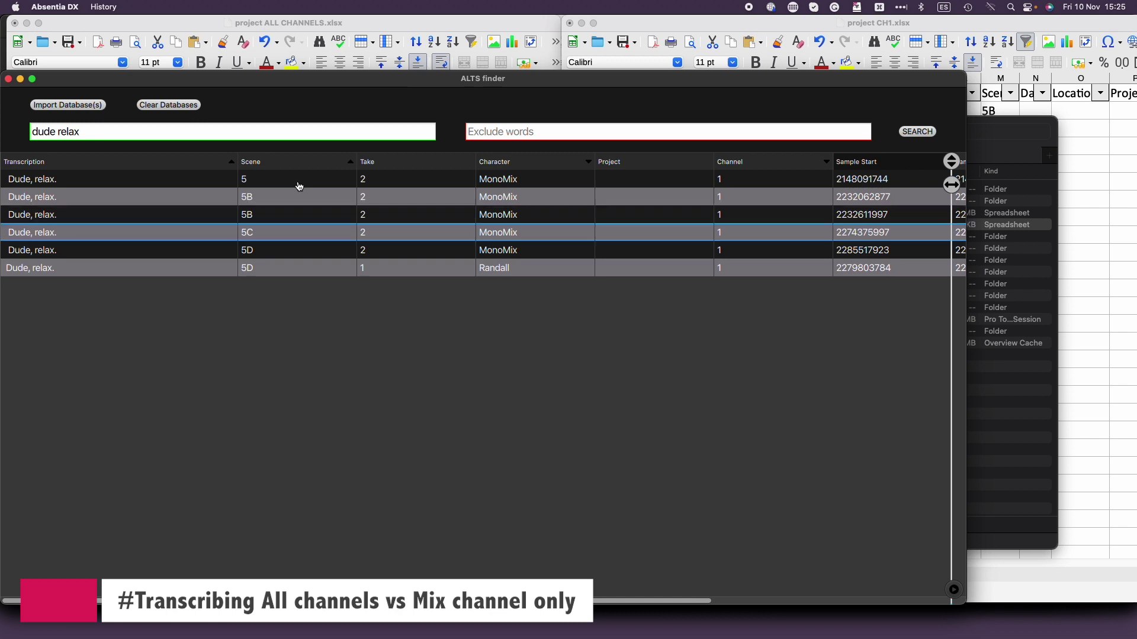
key(Down)
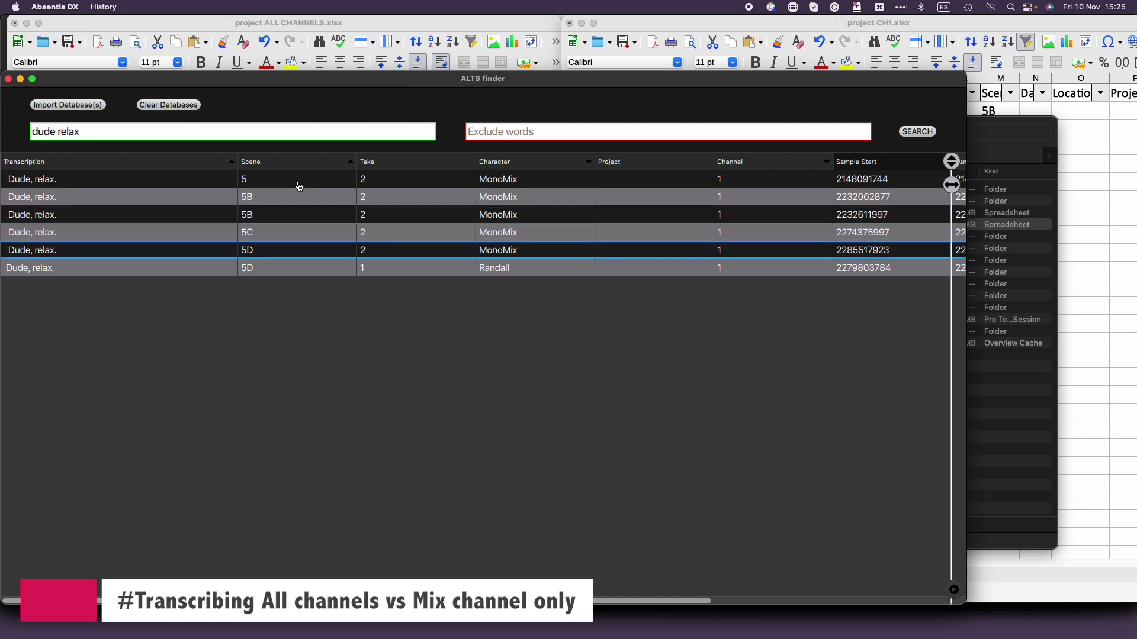
key(Tab)
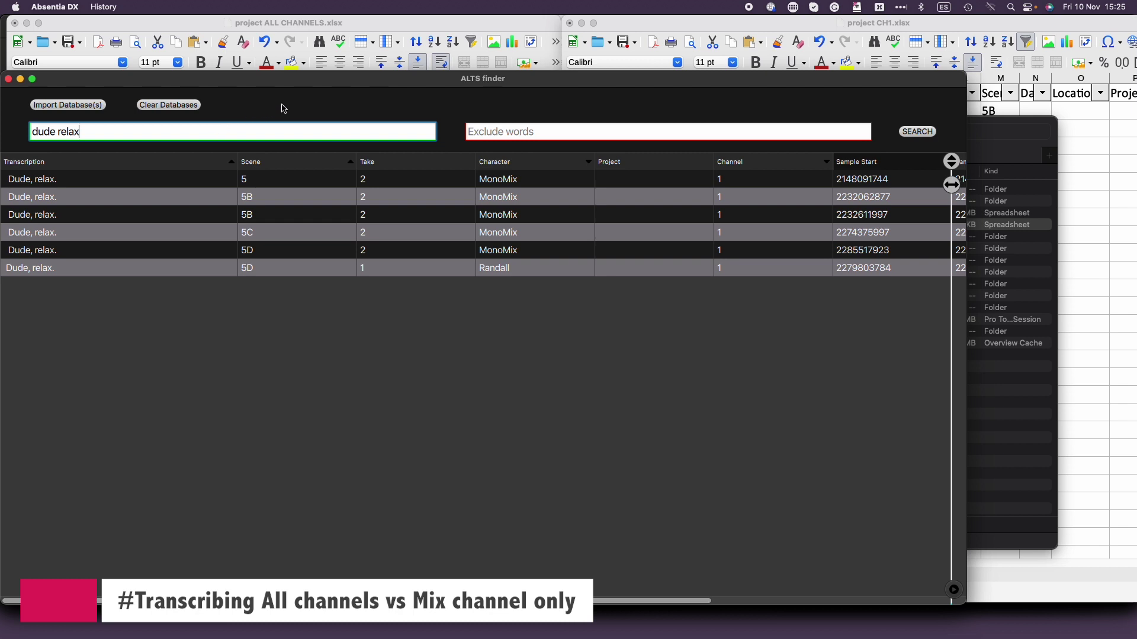
Swap in project ALL CHANNELS.xlsx as the database and search it for 'dude relax'.
click(196, 106)
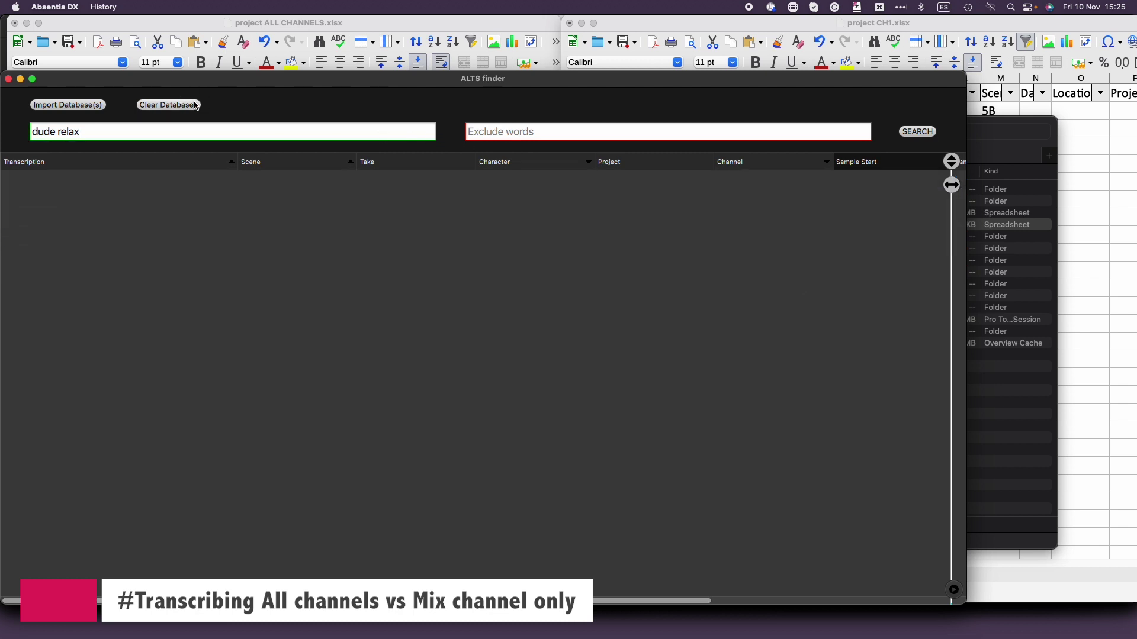
key(super+Tab)
click(524, 213)
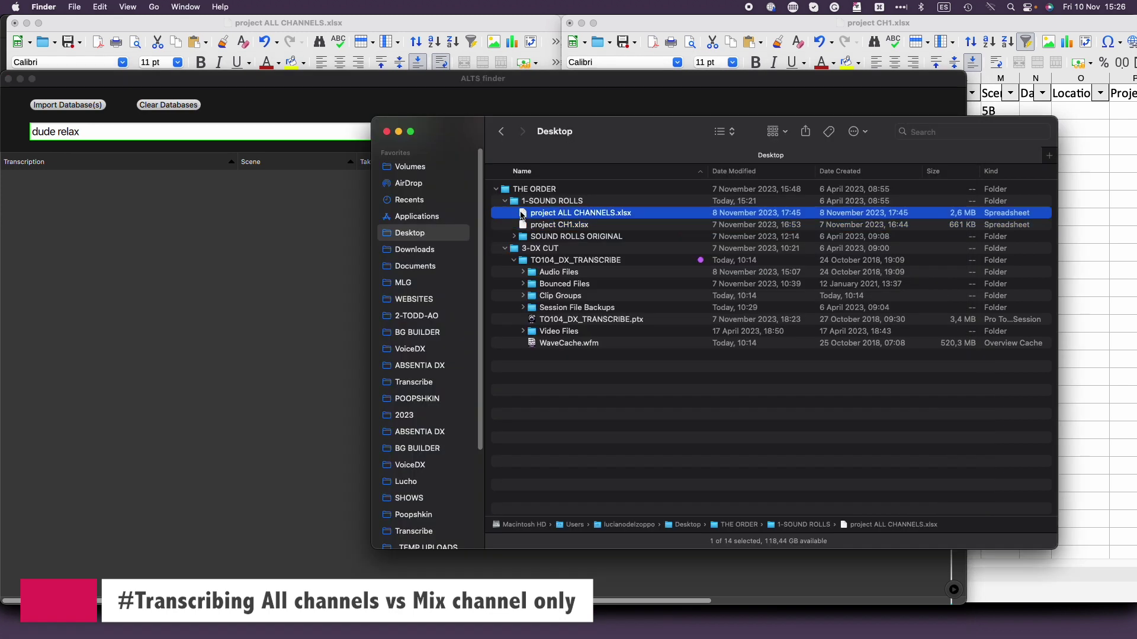
drag(524, 213, 161, 244)
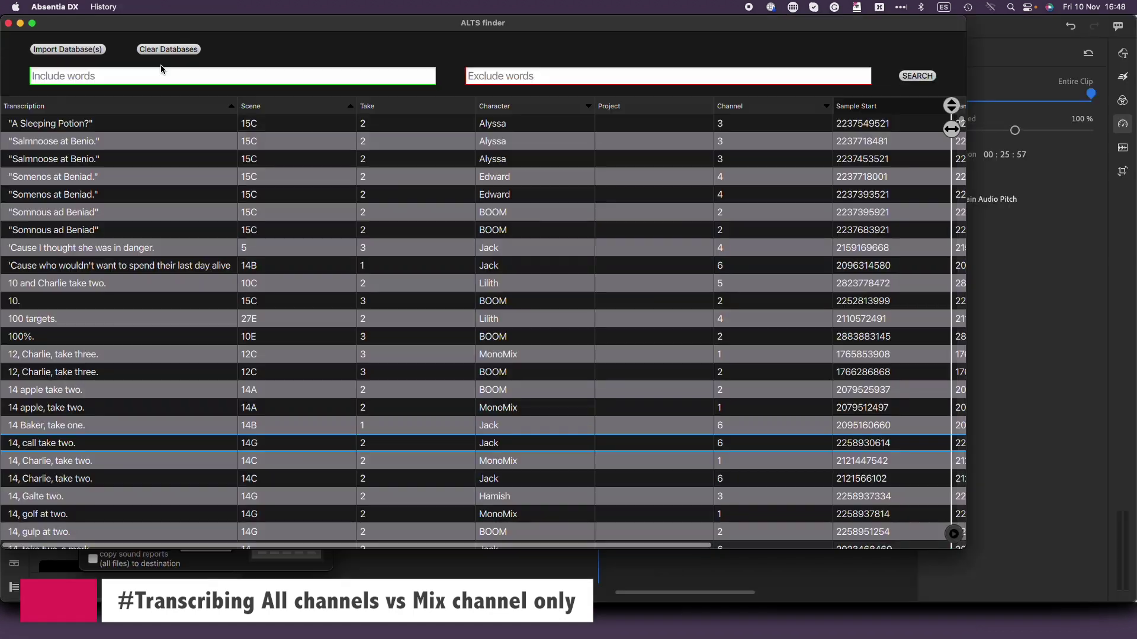
click(157, 76)
text(dude relax)
key(Return)
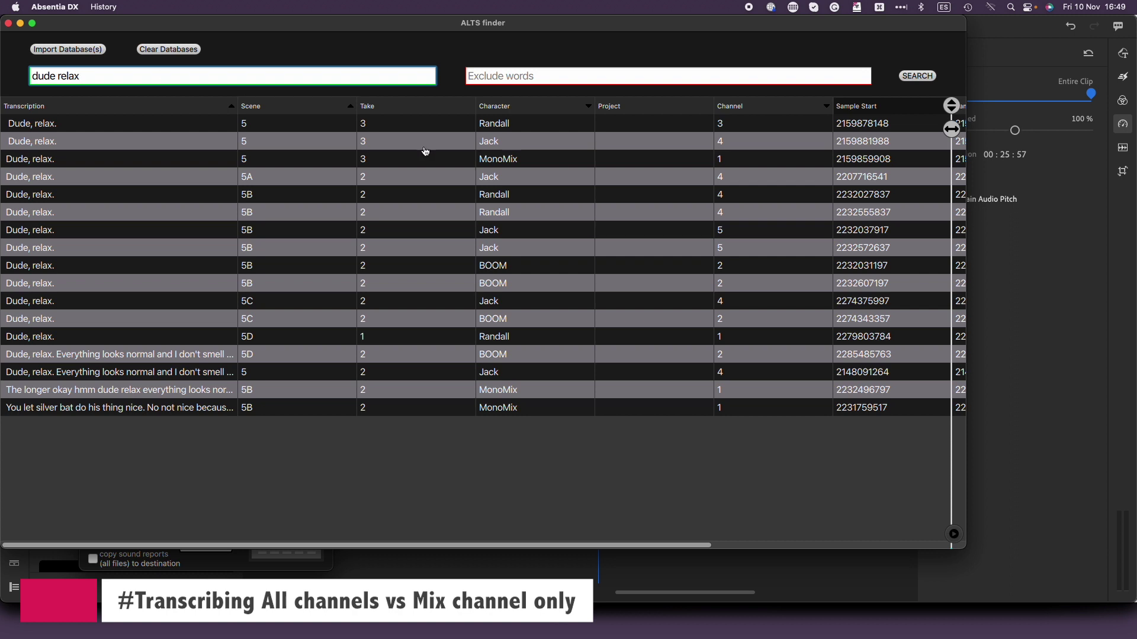
Compare Randall's takes in scenes 5, 5B, 5D with Jack's in 5, 5A, 5B.
click(492, 122)
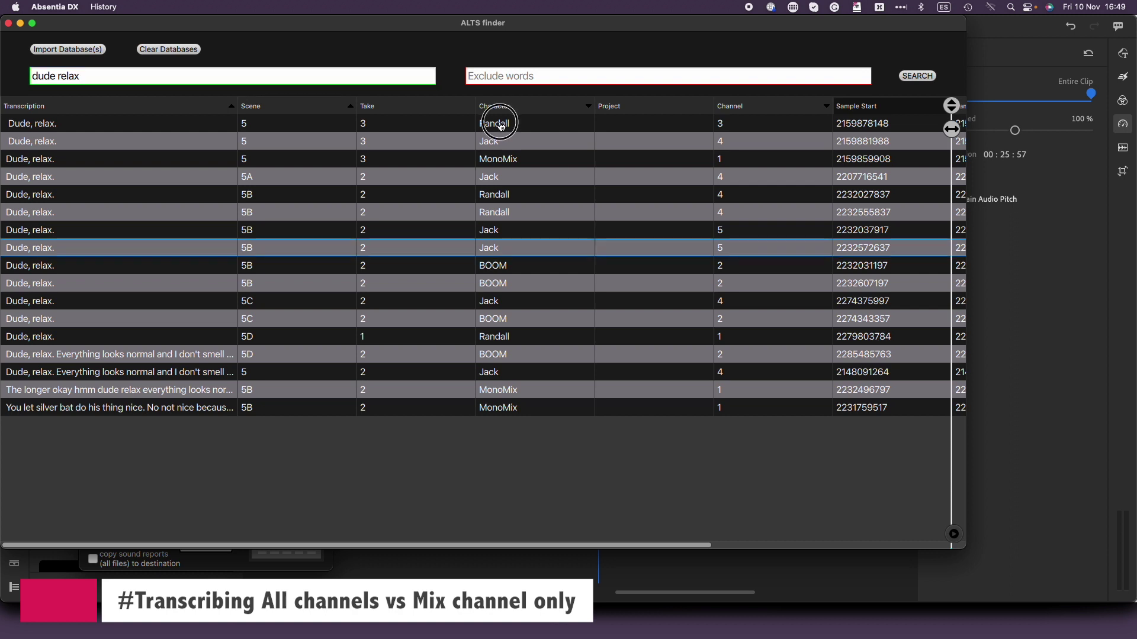
click(499, 192)
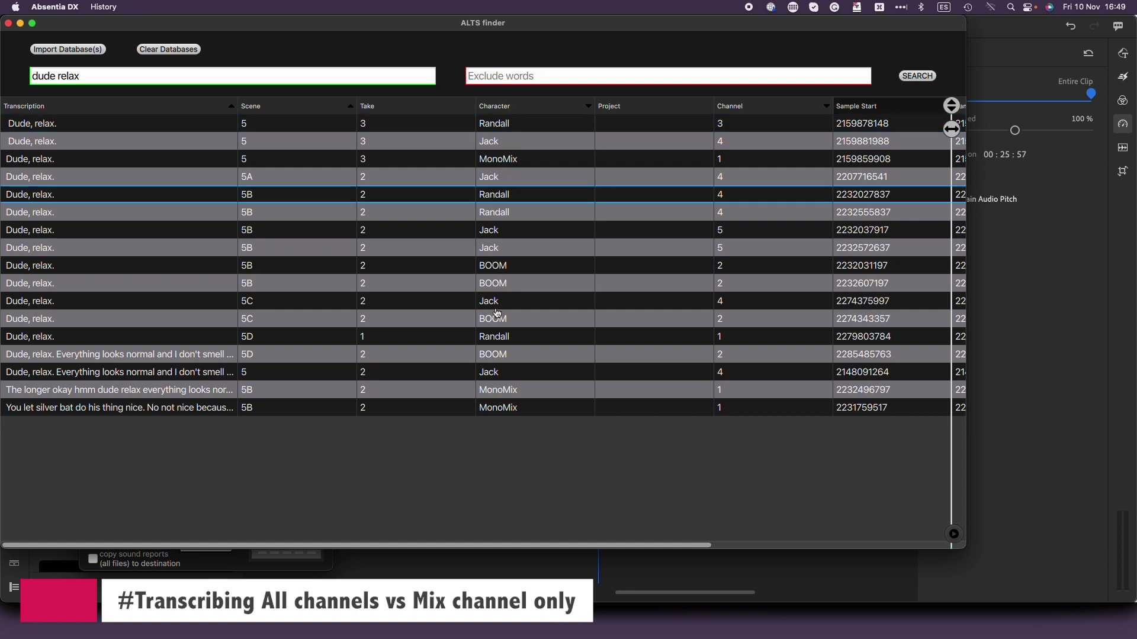
click(499, 336)
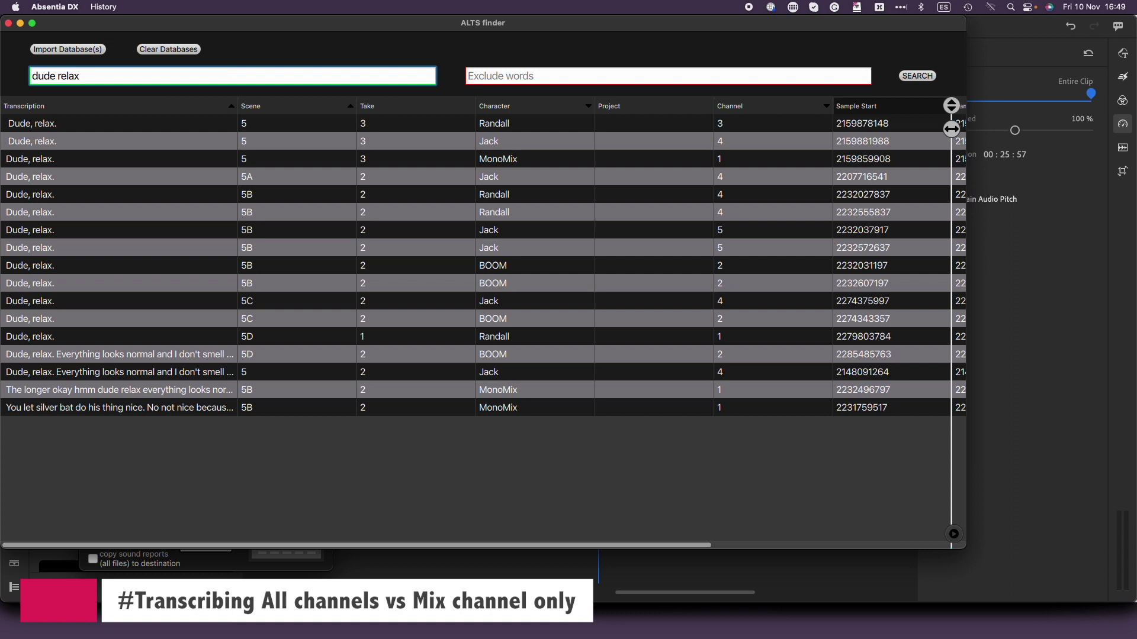
click(521, 144)
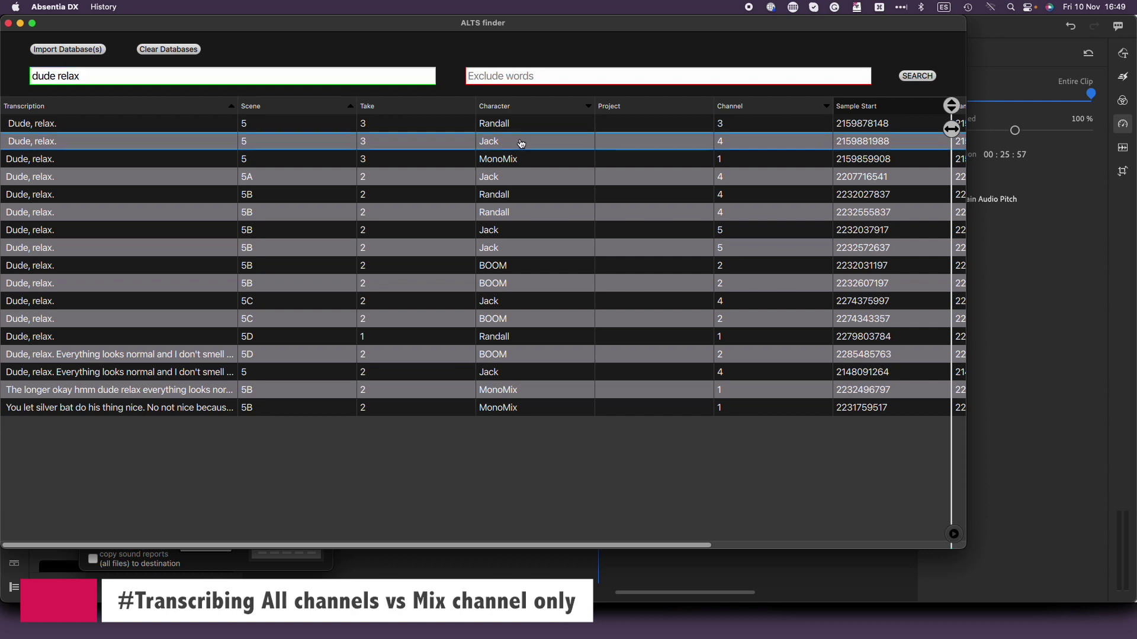
click(500, 179)
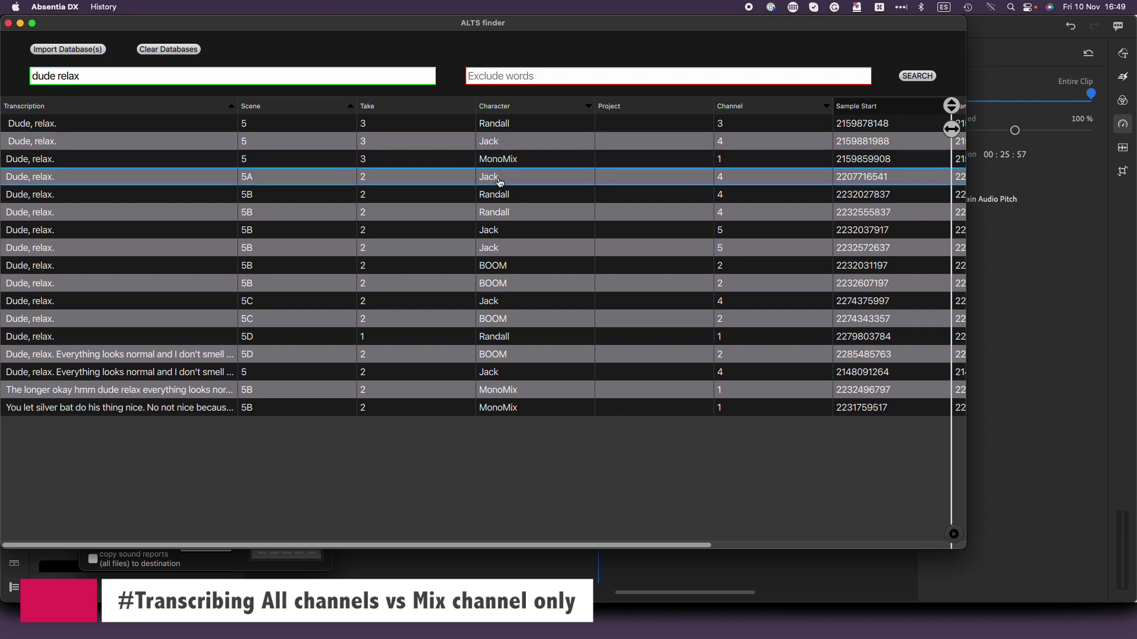
click(502, 248)
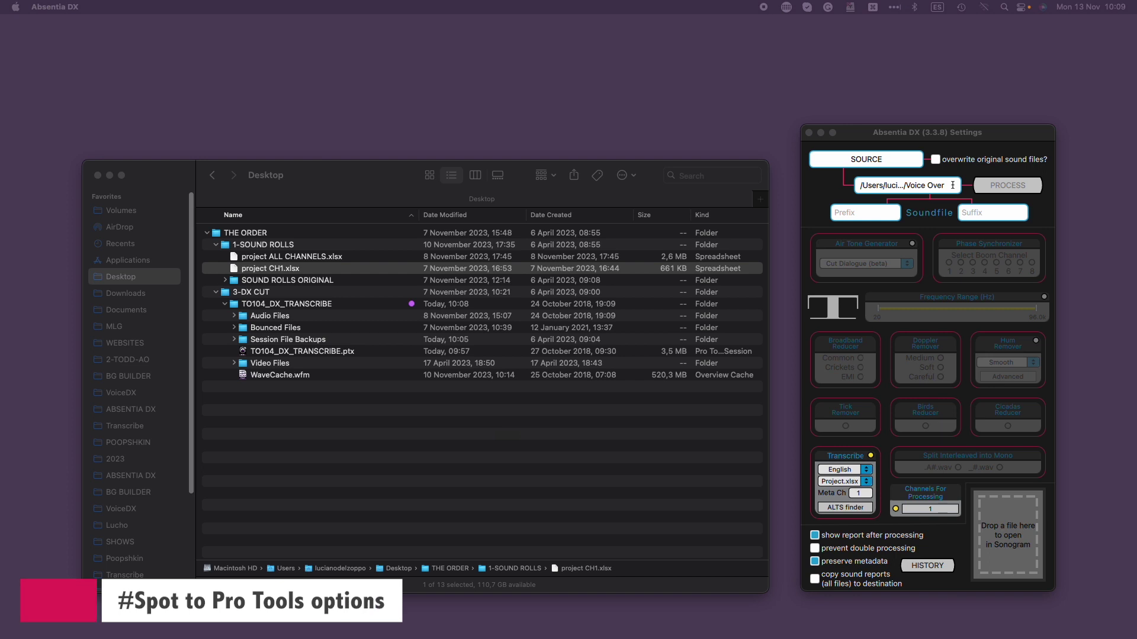
Open the TO104_DX_TRANSCRIBE.ptx session from Finder.
click(18, 311)
click(243, 354)
double_click(242, 351)
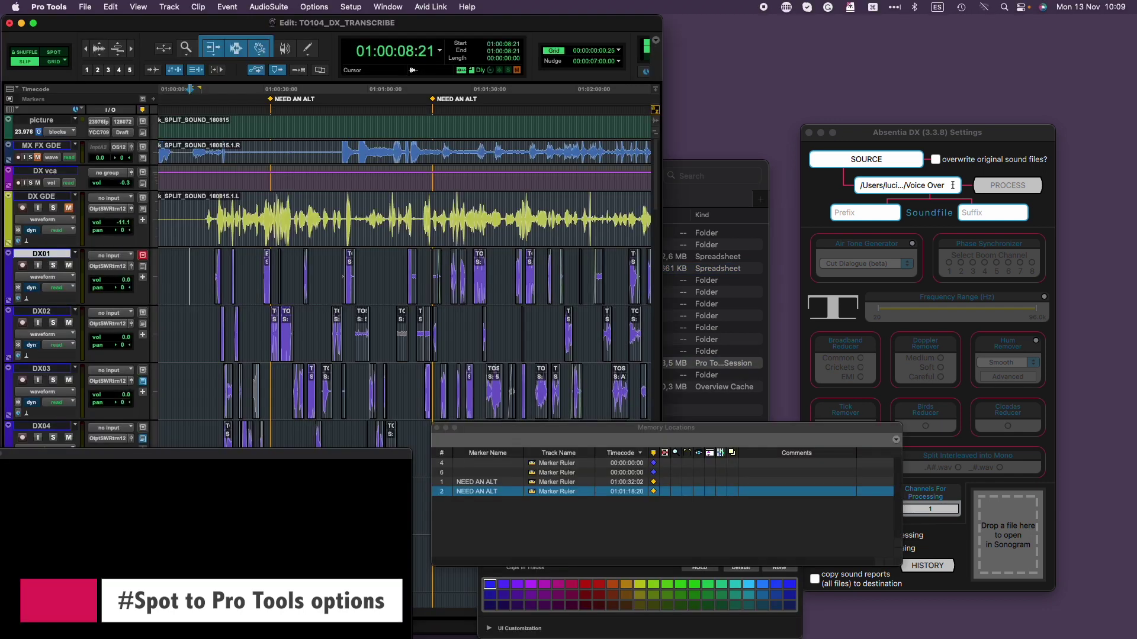
Zoom in, play from around 01:01:11 on DX01, and make the picture window taller.
click(445, 324)
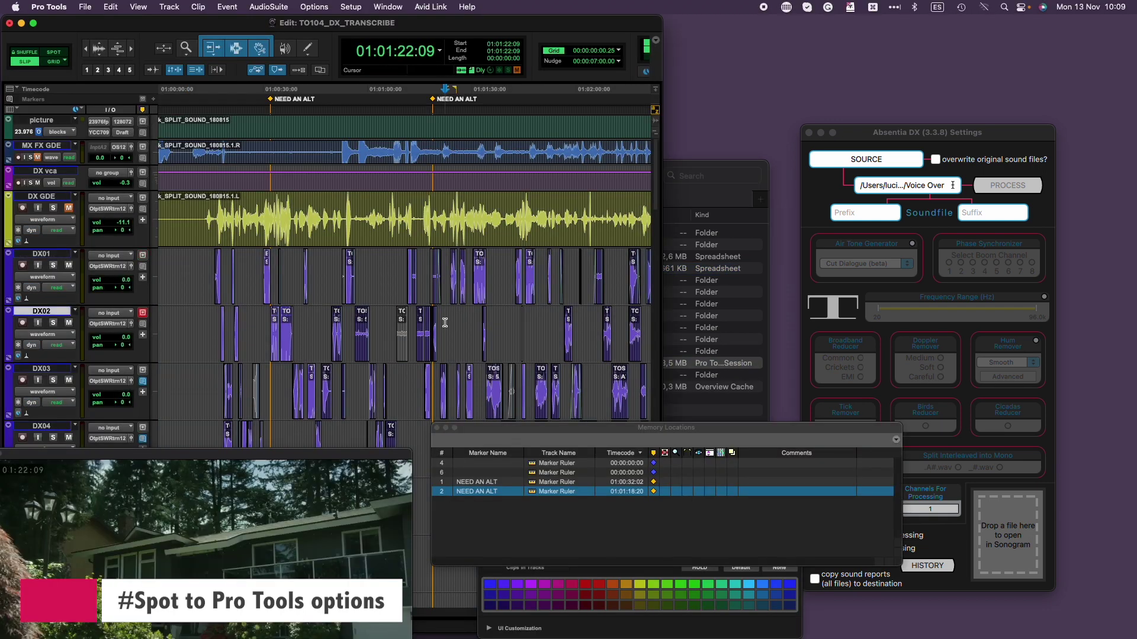
key(super+bracketright)
key(super+bracketright)
click(248, 255)
key(space)
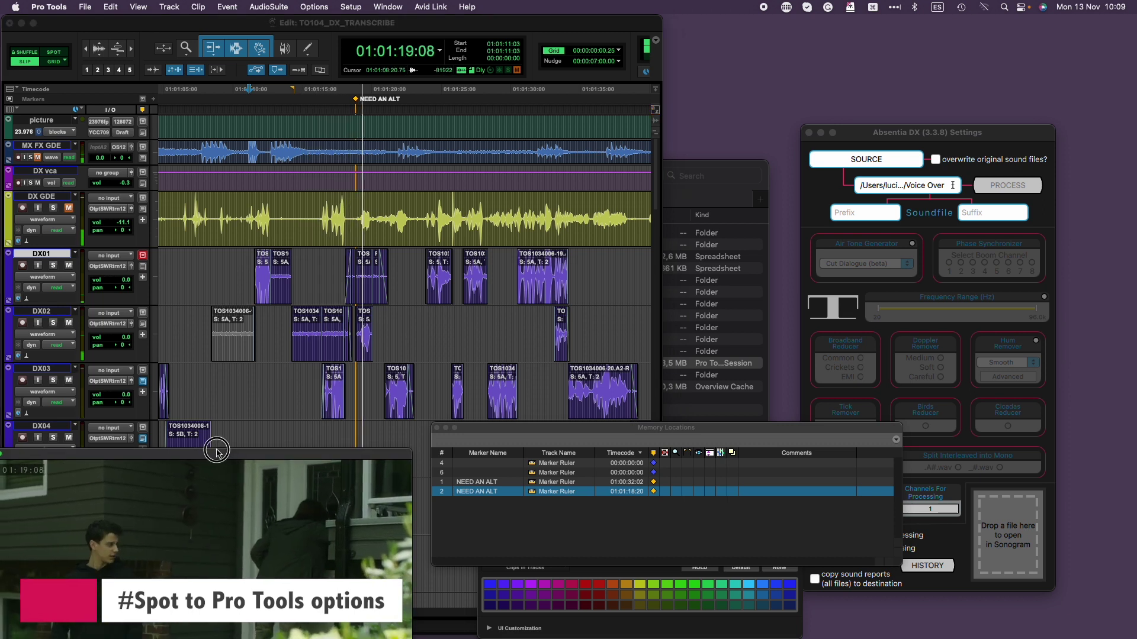
drag(214, 450, 211, 400)
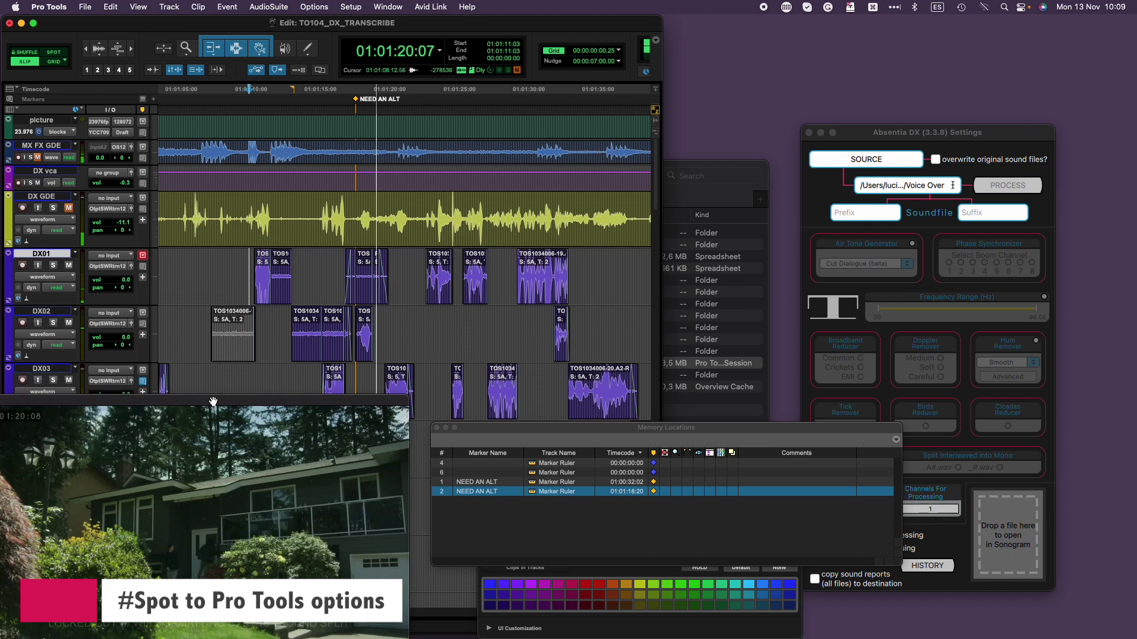
Audition the DX03 line from 01:01:18:15 near the NEED AN ALT marker.
click(362, 376)
key(space)
key(super+bracketright)
key(super+bracketright)
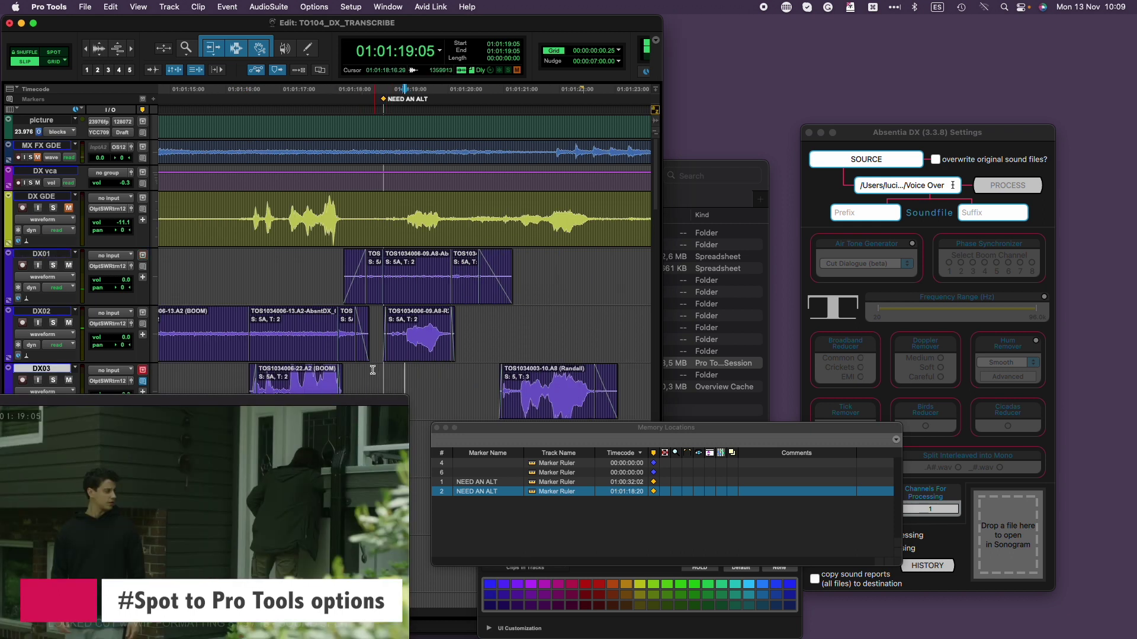
click(373, 376)
key(space)
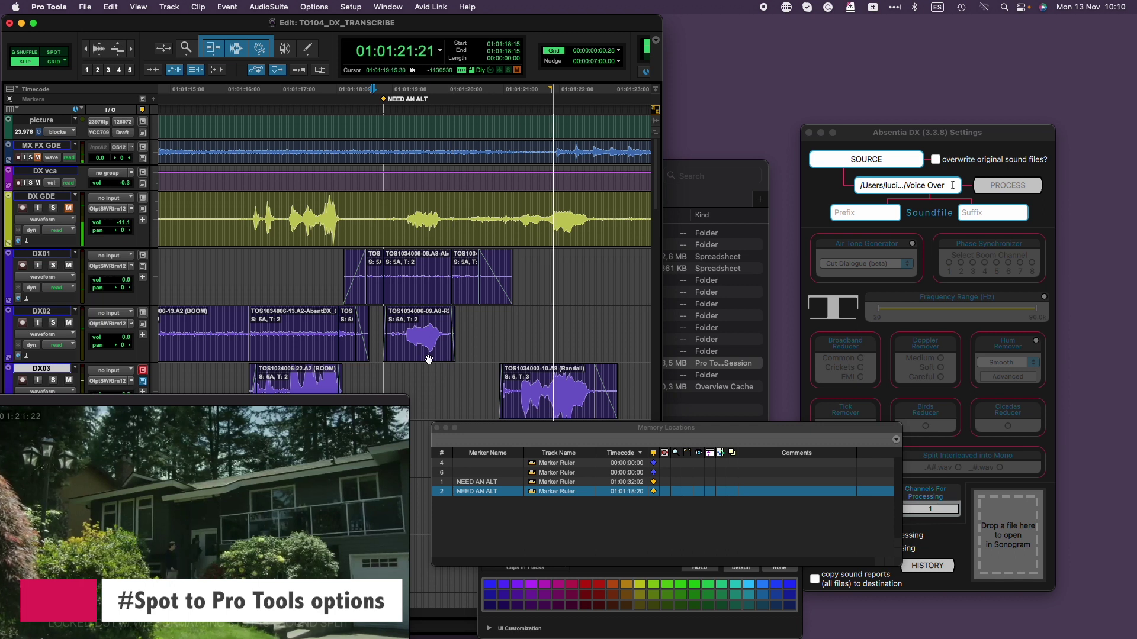
key(space)
Load the project CH1.xlsx database into the ALTS finder.
key(cmd+shift+f)
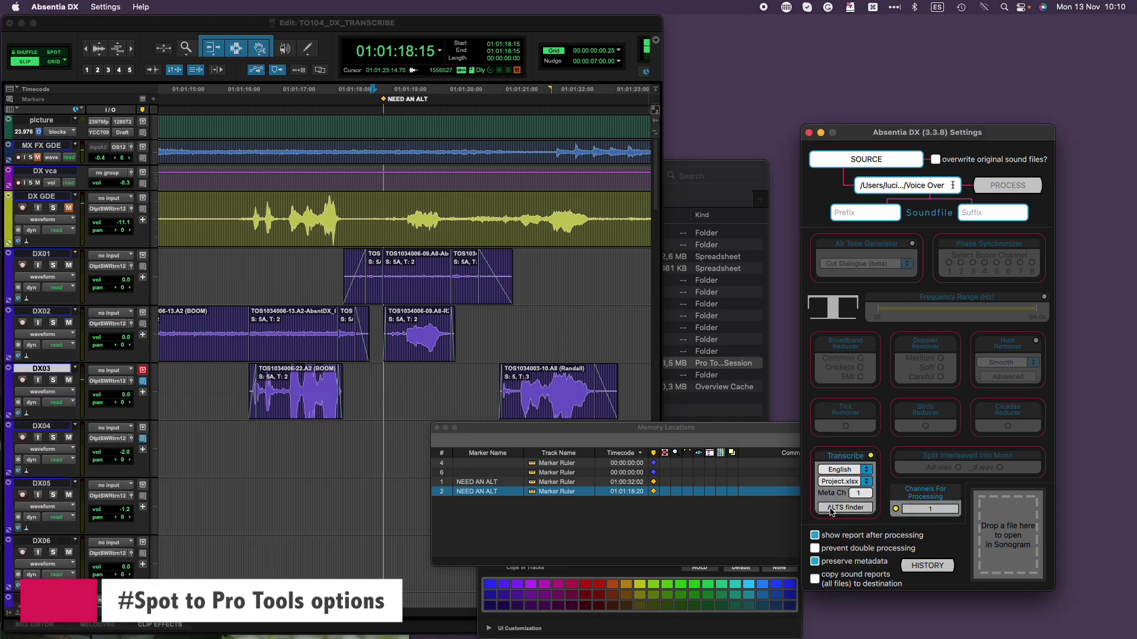
click(701, 168)
click(233, 268)
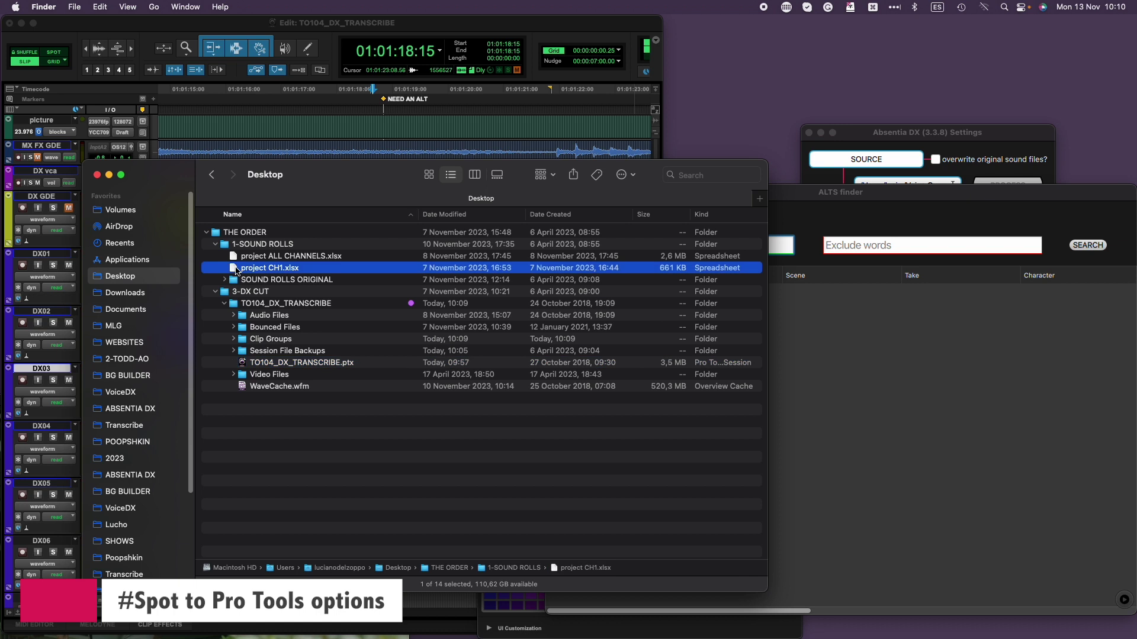
drag(233, 268, 840, 396)
Search 'looks clear to me' and browse the takes, settling on scene 5B take 2 MonoMix.
click(893, 239)
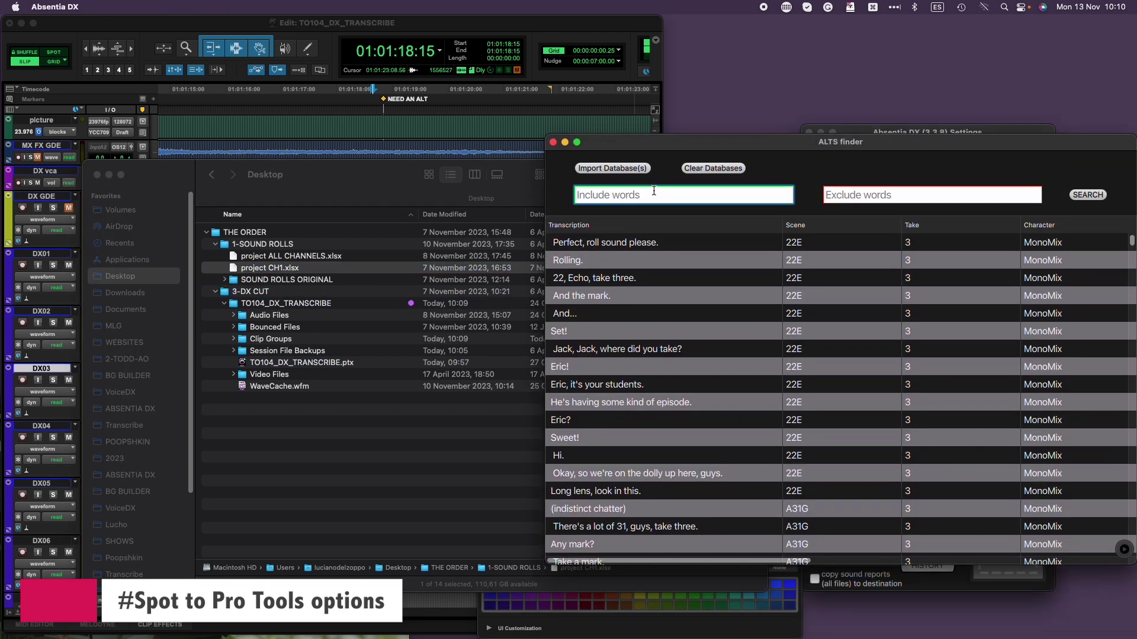
text(looks clear to me)
key(Return)
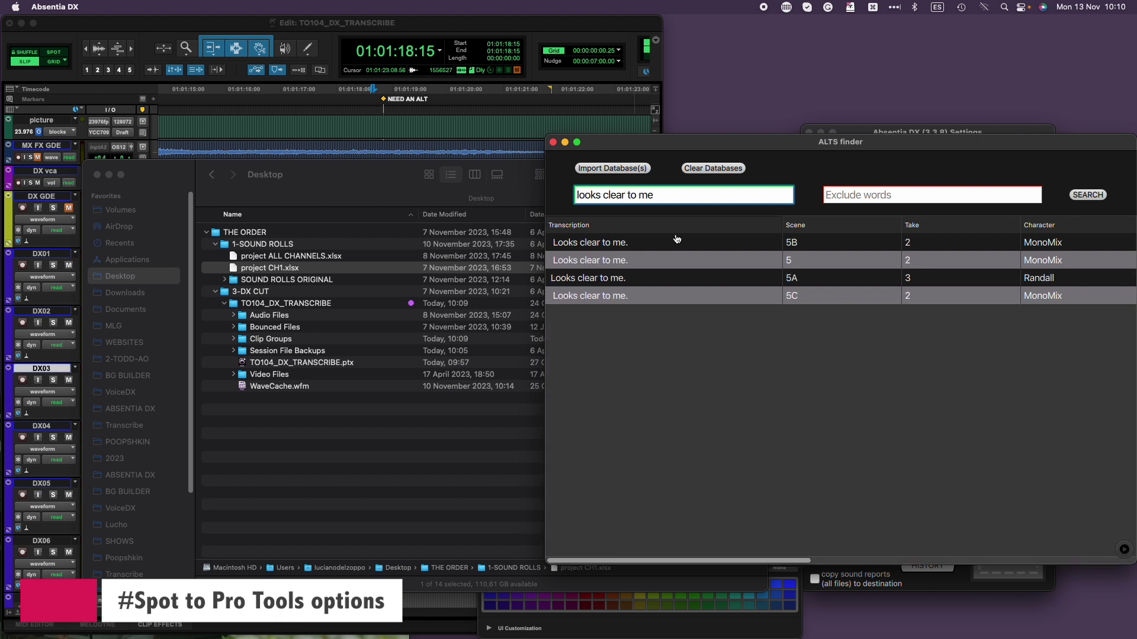
click(646, 244)
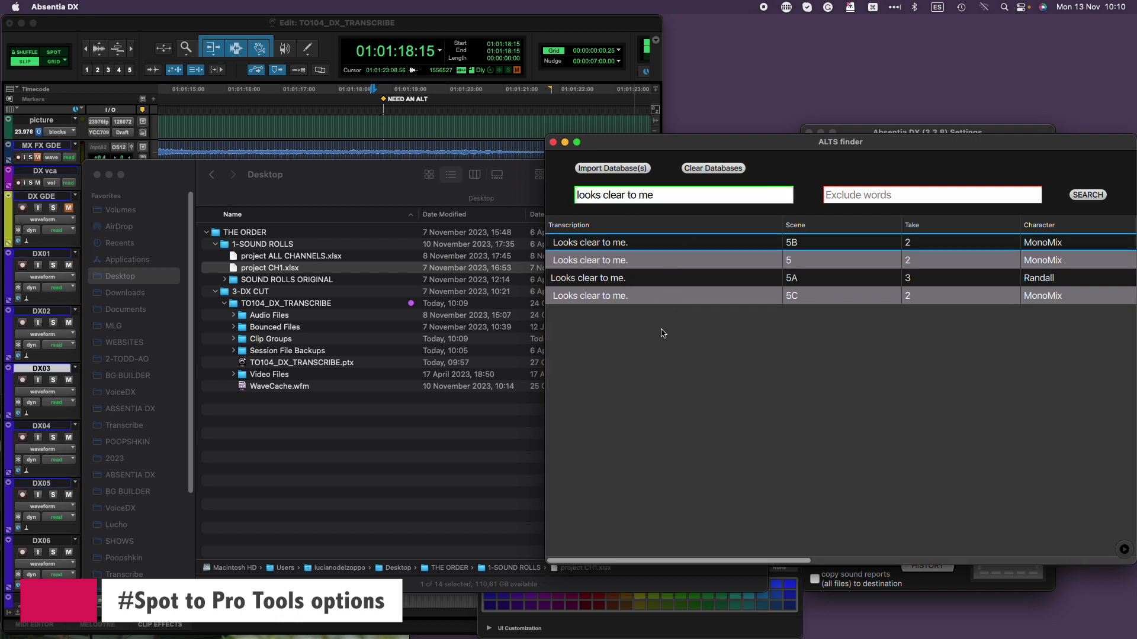
key(Down)
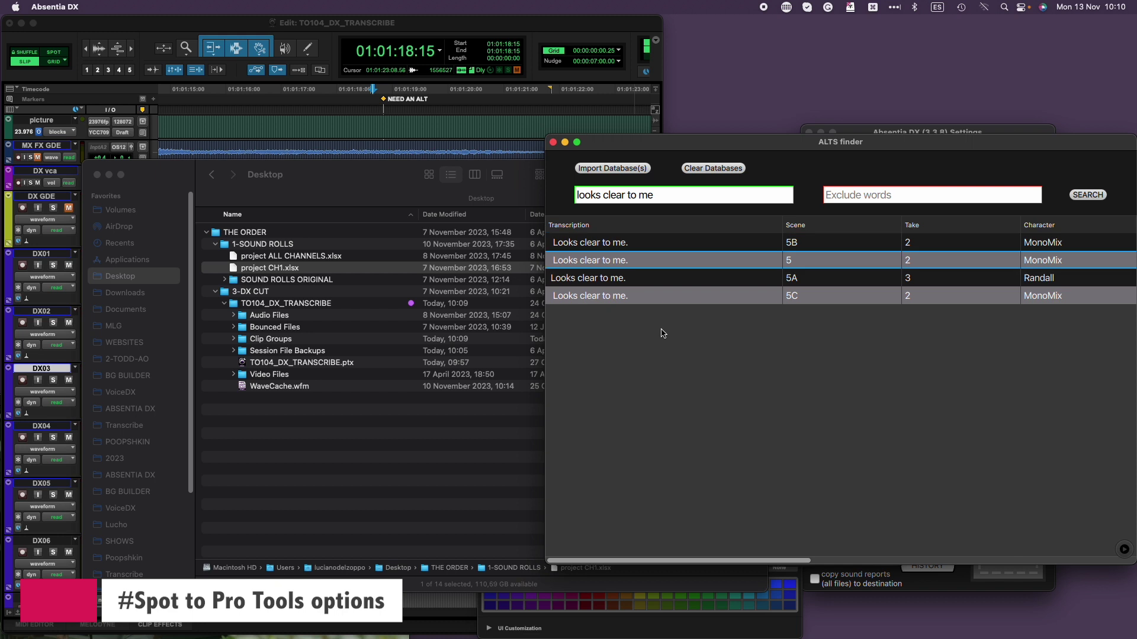
key(Down)
key(Down)
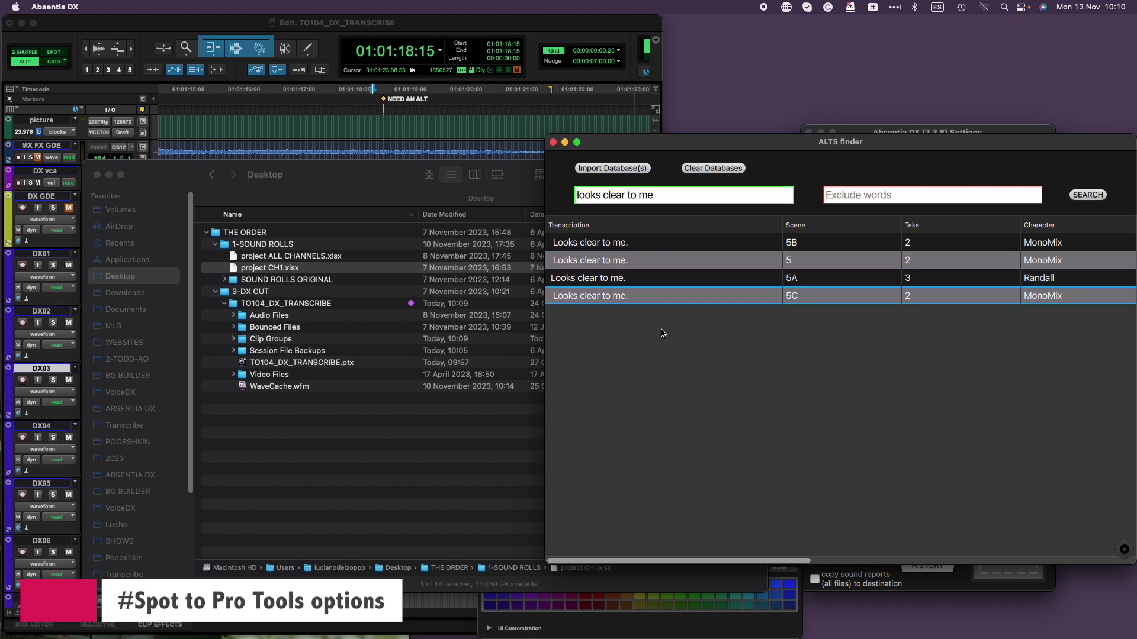
click(598, 243)
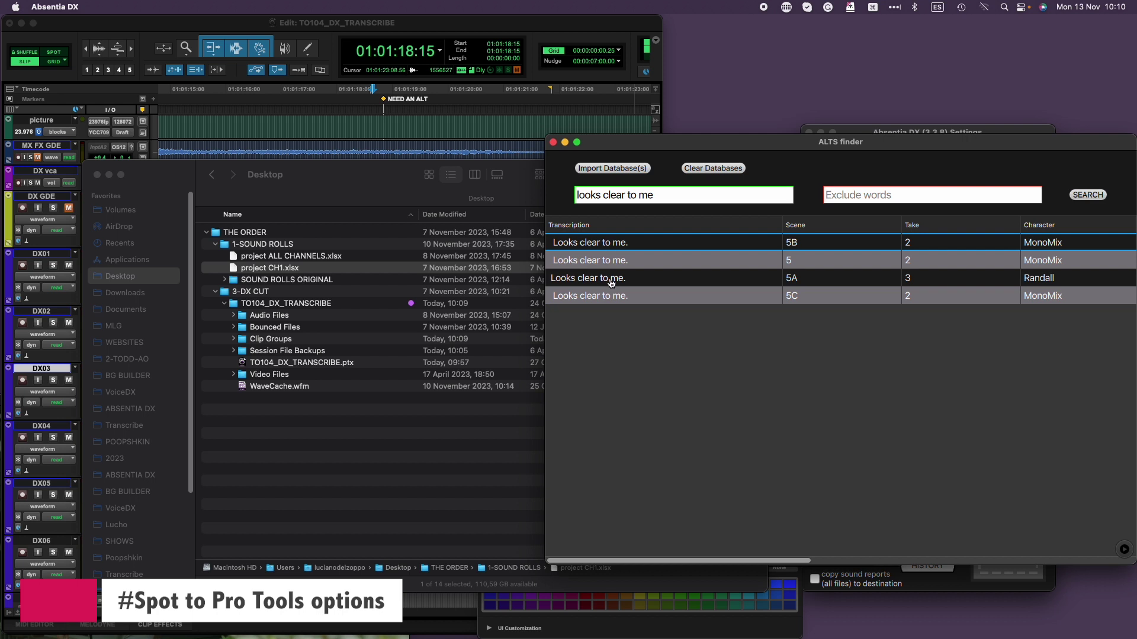
click(434, 27)
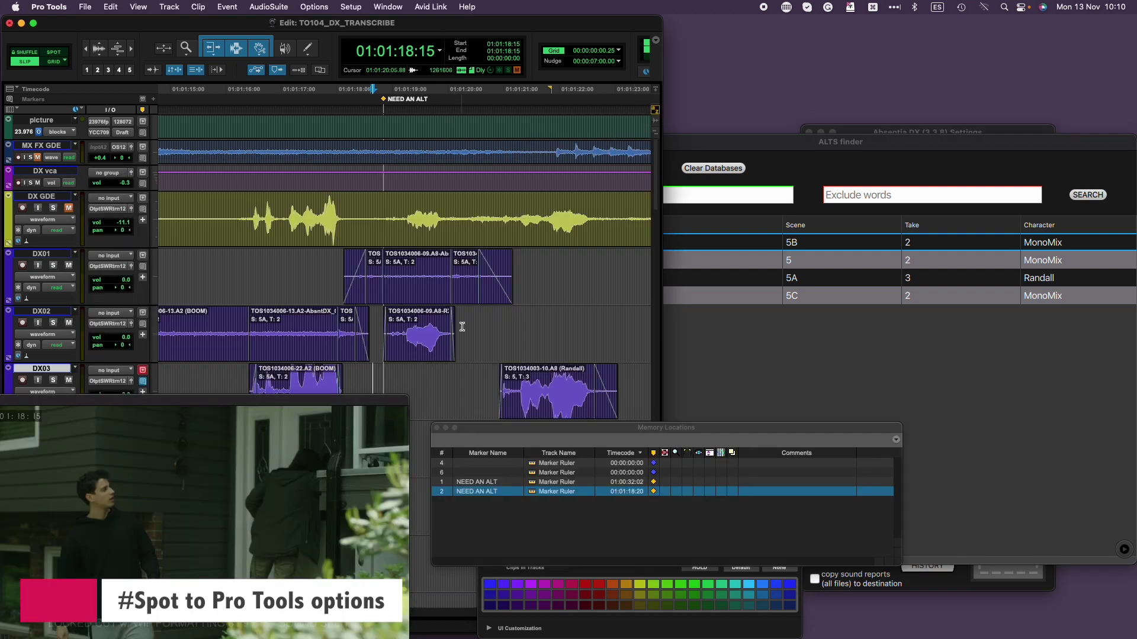
Spot the scene 5B take 2 MonoMix take onto DX03 at the 01:01:18:20 marker.
click(394, 378)
key(super+bracketright)
key(super+bracketright)
scroll(371, 330, down, 2)
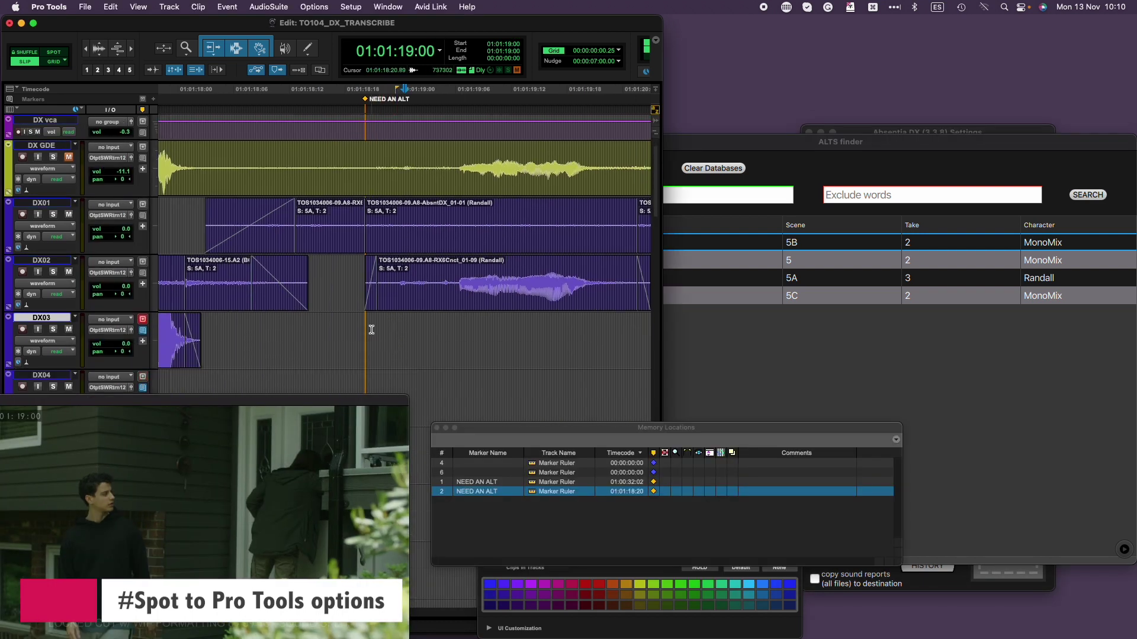
click(372, 329)
click(796, 144)
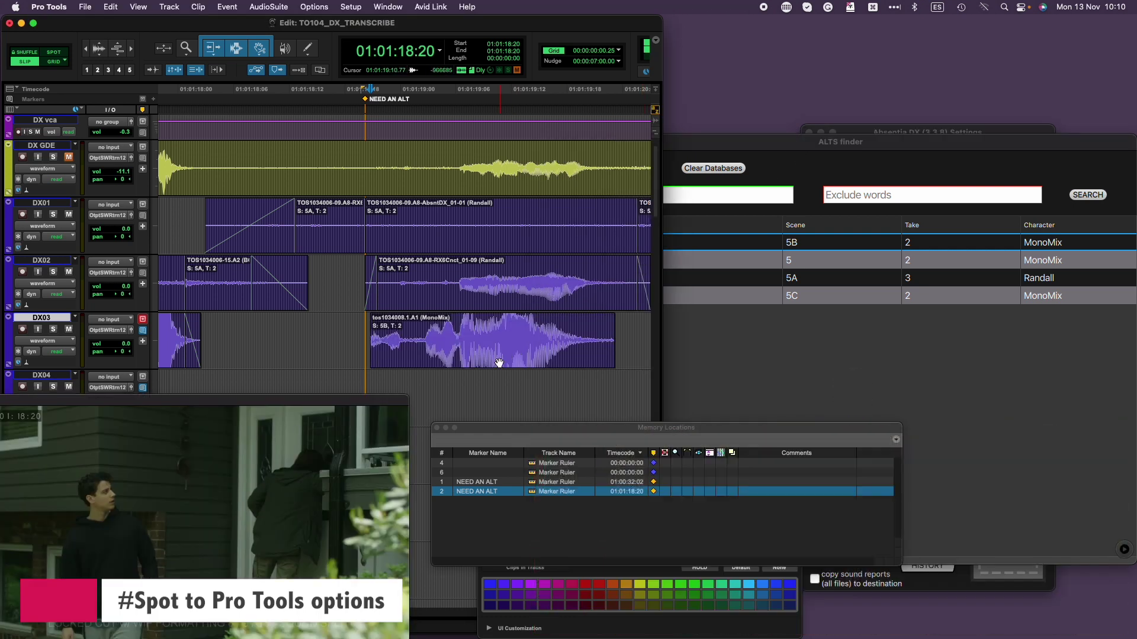
Shift clip tos1034008.1.A1 to start at 01:01:19:00 and play it in context.
click(497, 362)
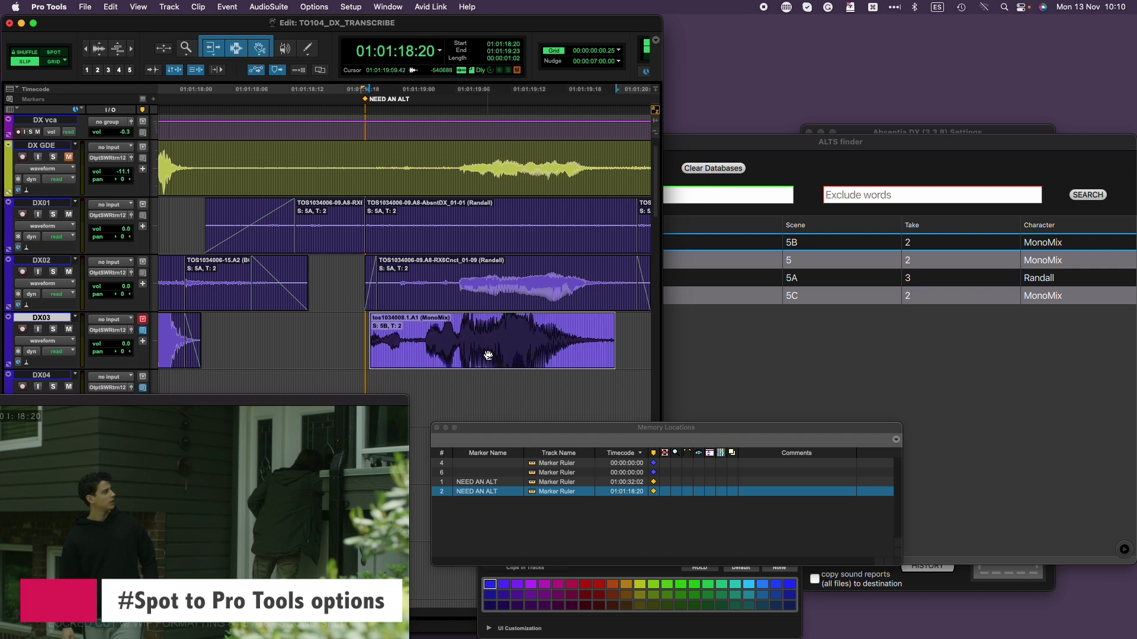
drag(460, 354, 462, 354)
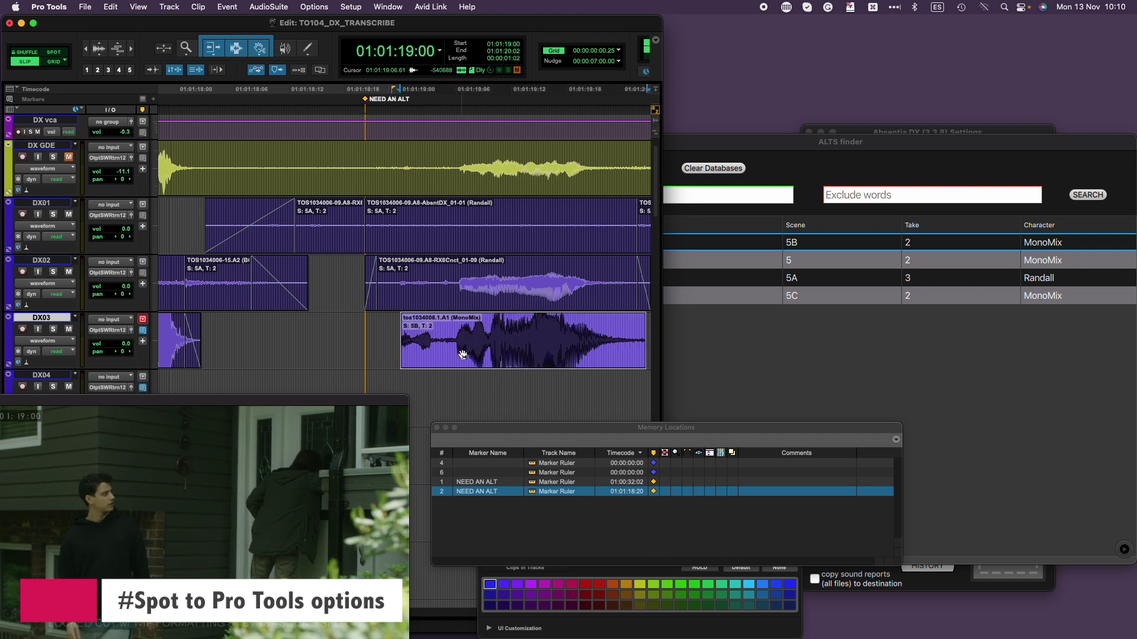
key(space)
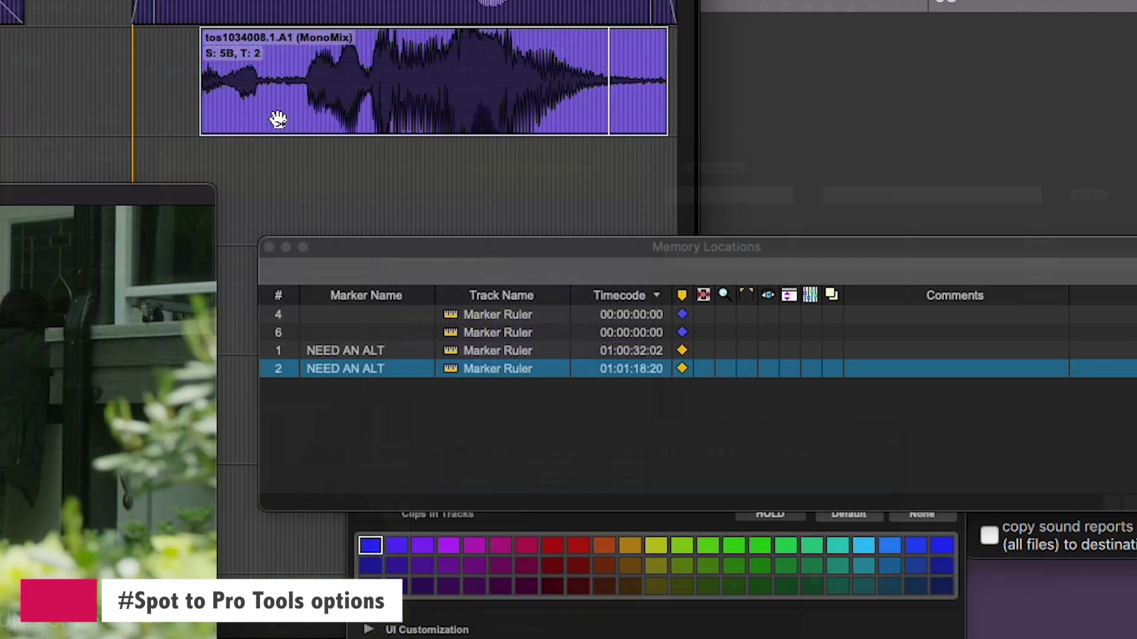
right_click(441, 356)
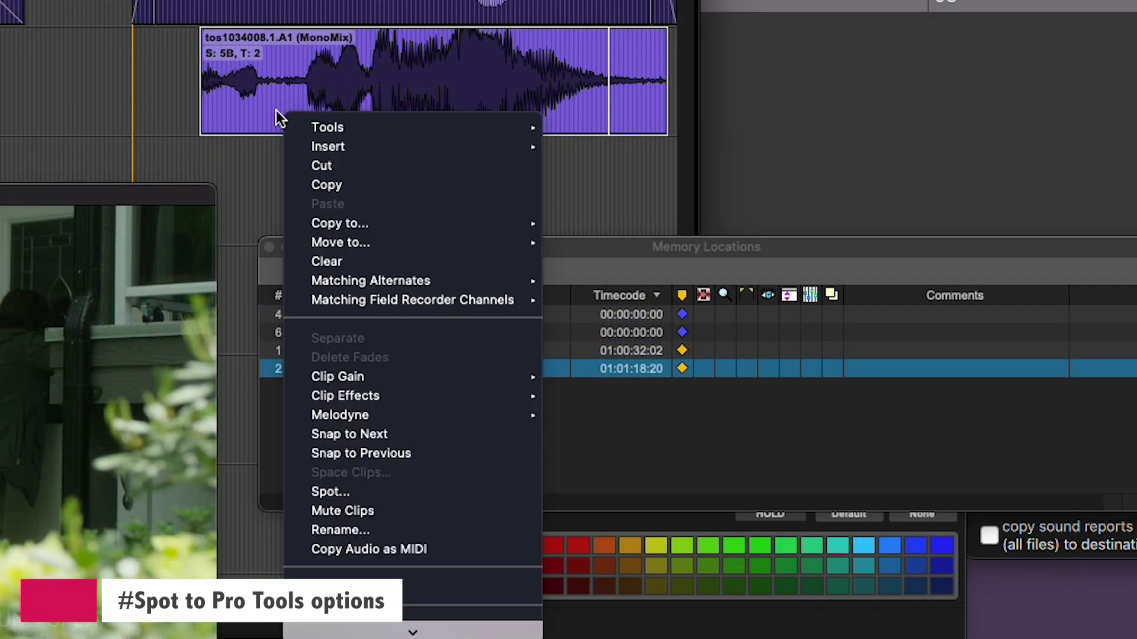
Enable Matching Field Recorder Channels and cycle the clip through three alternate channels, then stop playback.
mouse_move(374, 274)
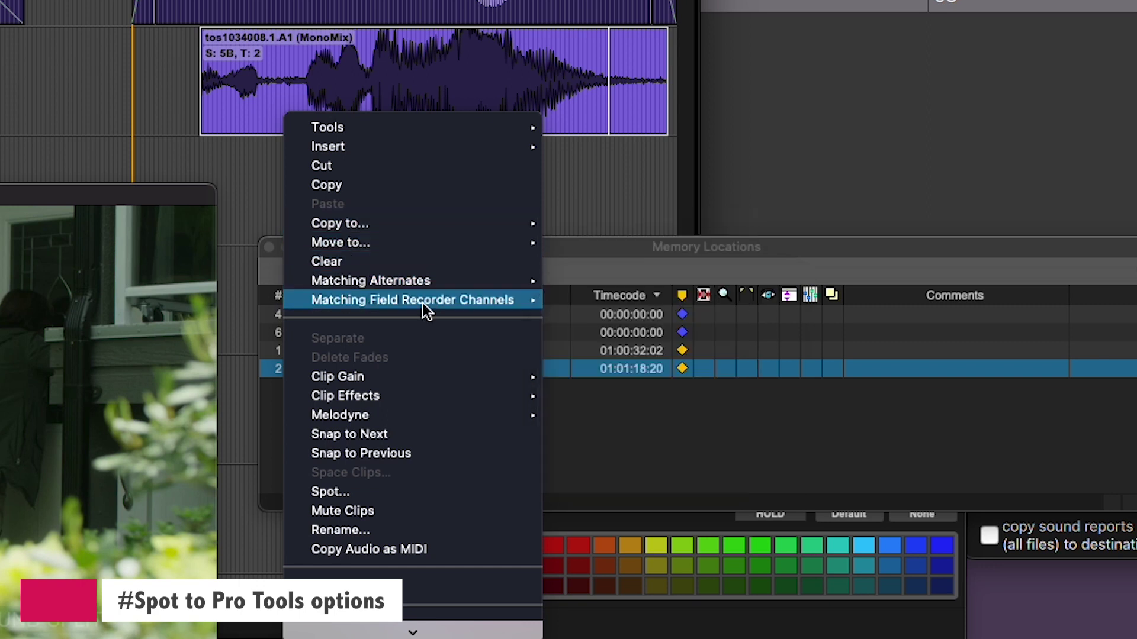
mouse_move(422, 303)
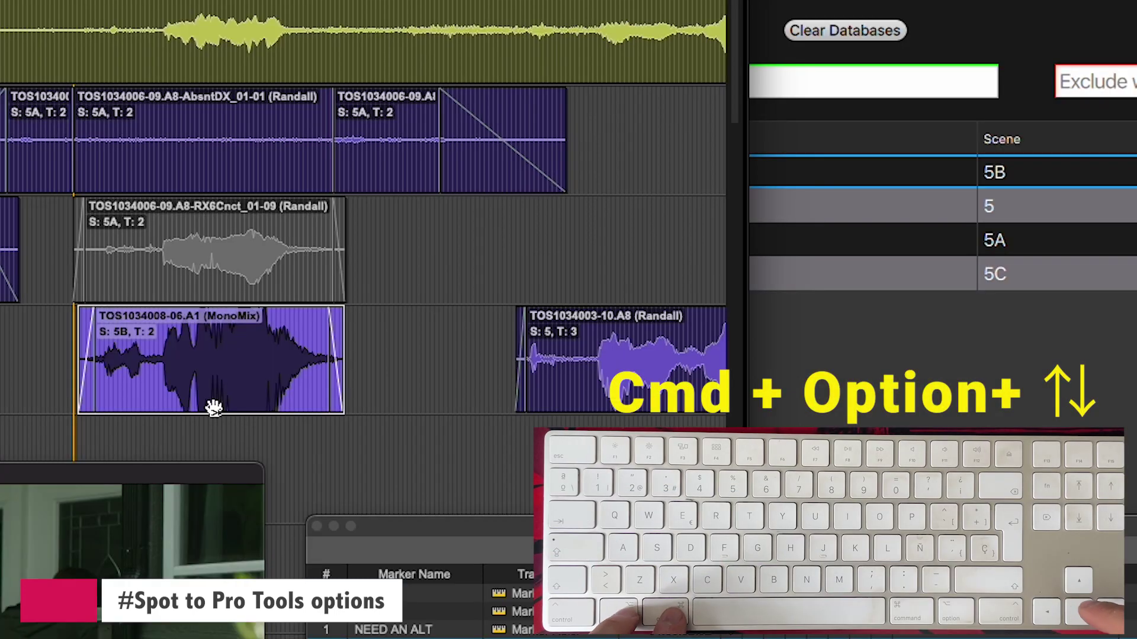
key(super+alt+Down)
key(super+alt+Down)
key(super+alt+Down)
key(super+alt+Down)
key(super+alt+Down)
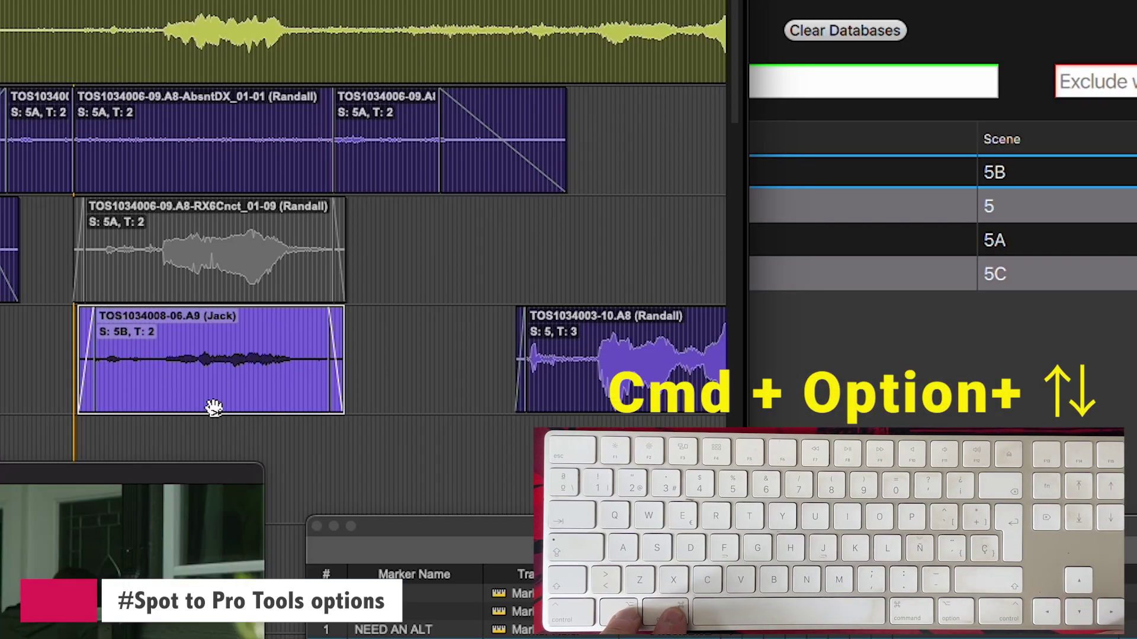
key(super+alt+Down)
key(super+alt+Down)
key(super+alt+Down)
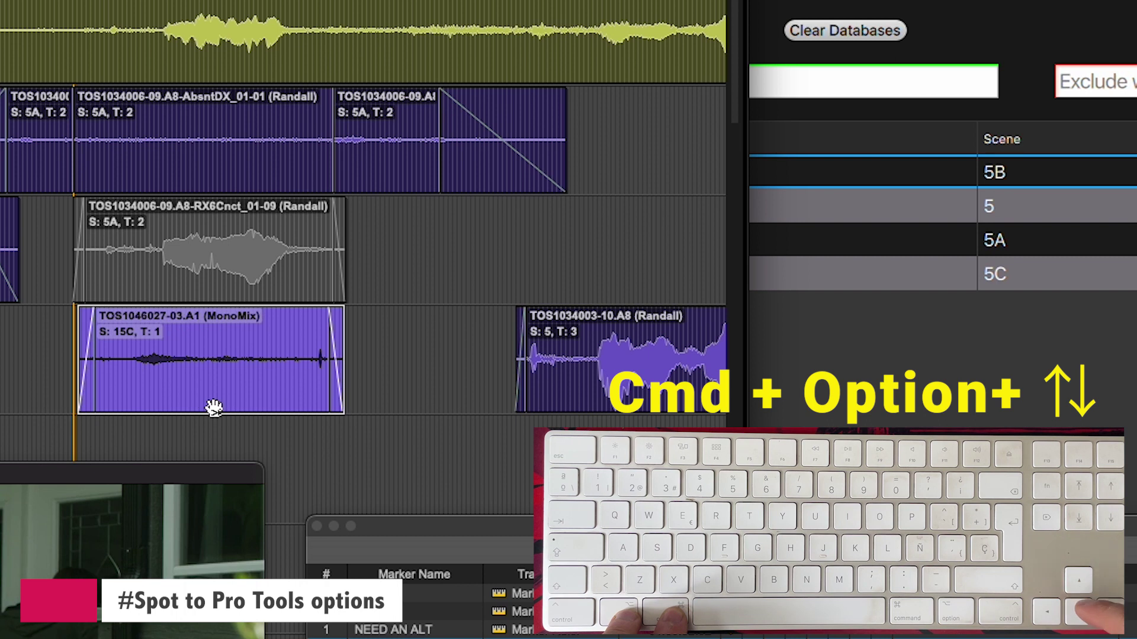
key(super+alt+Down)
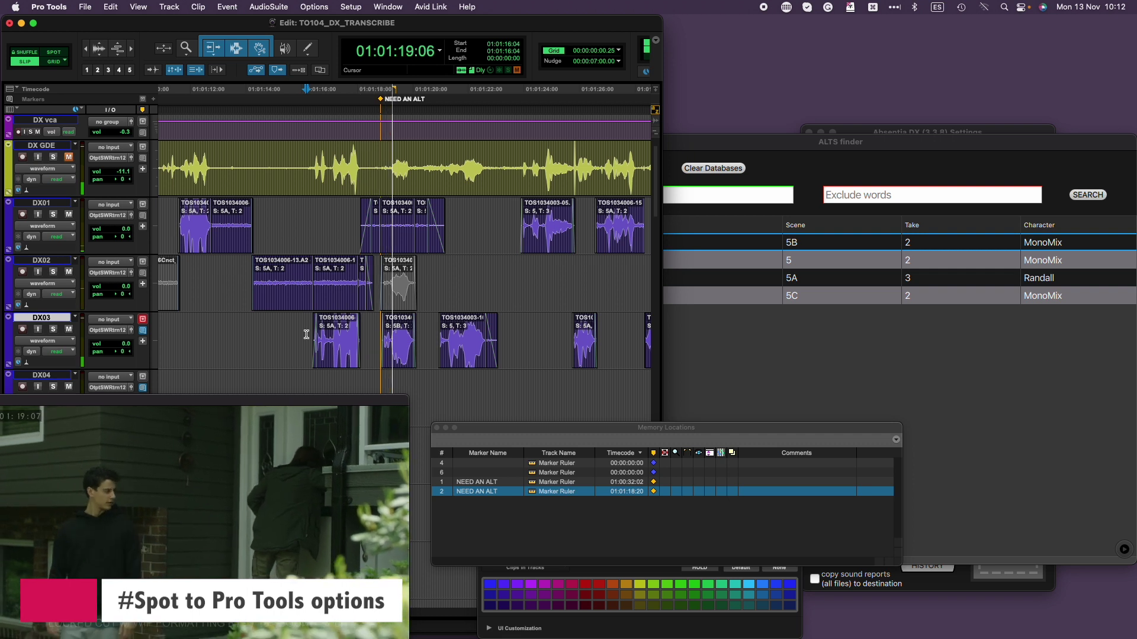
key(space)
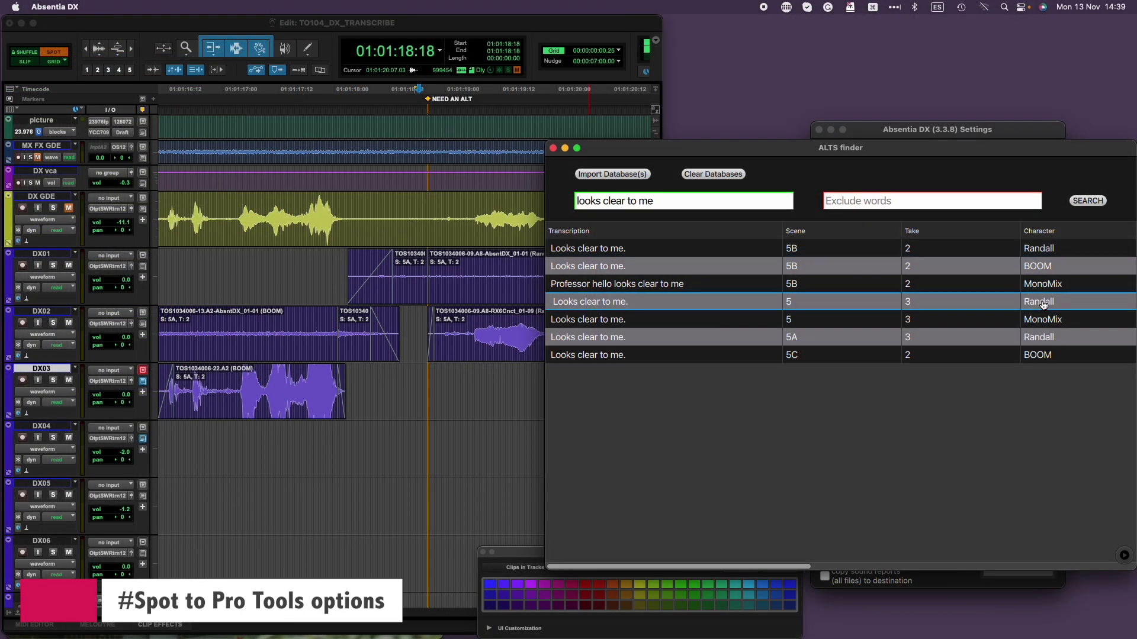
Choose the scene 5B take 2 Randall result in the ALTS finder and spot it to Pro Tools.
click(1039, 340)
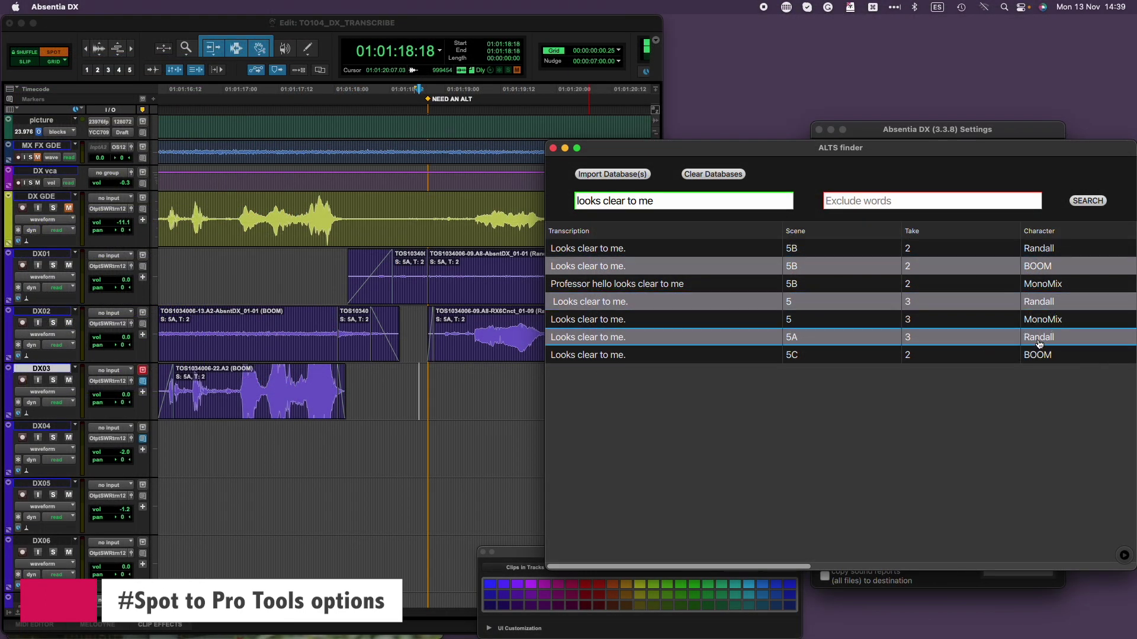
click(588, 252)
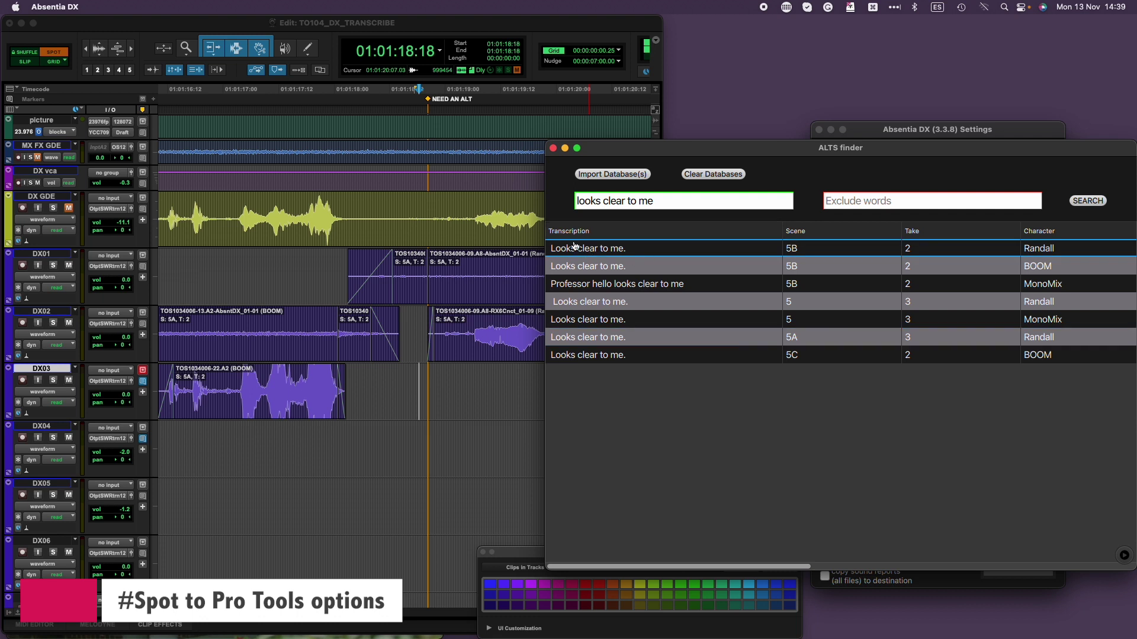
click(433, 380)
click(756, 156)
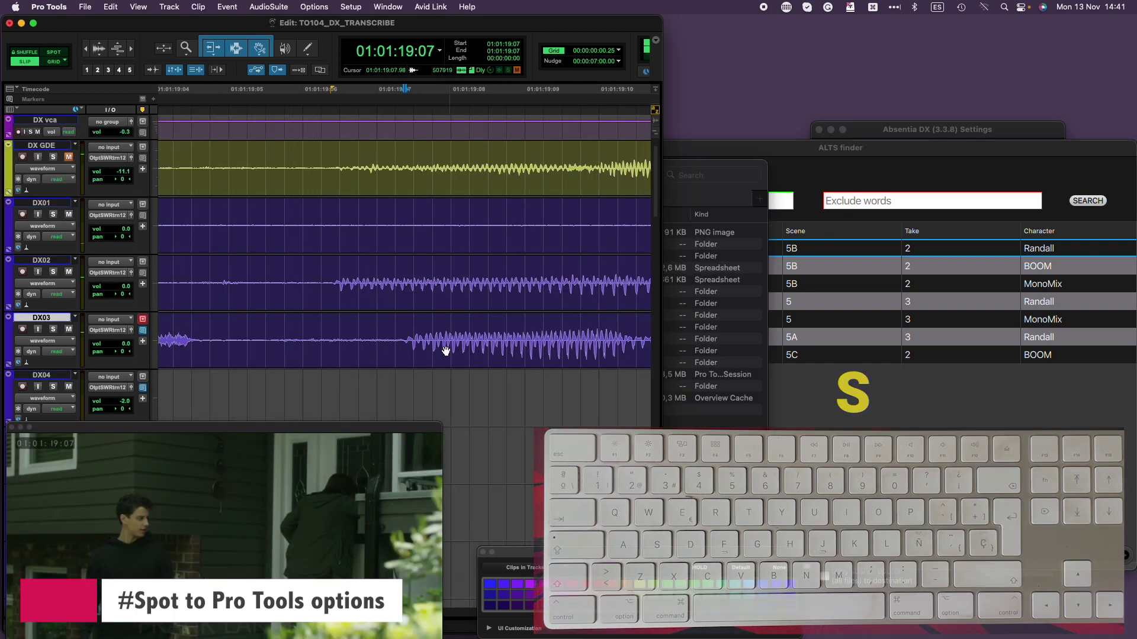
Zoom out around the new DX03 clip and bring up its clip options.
click(354, 347)
key(super+bracketleft)
key(super+bracketleft)
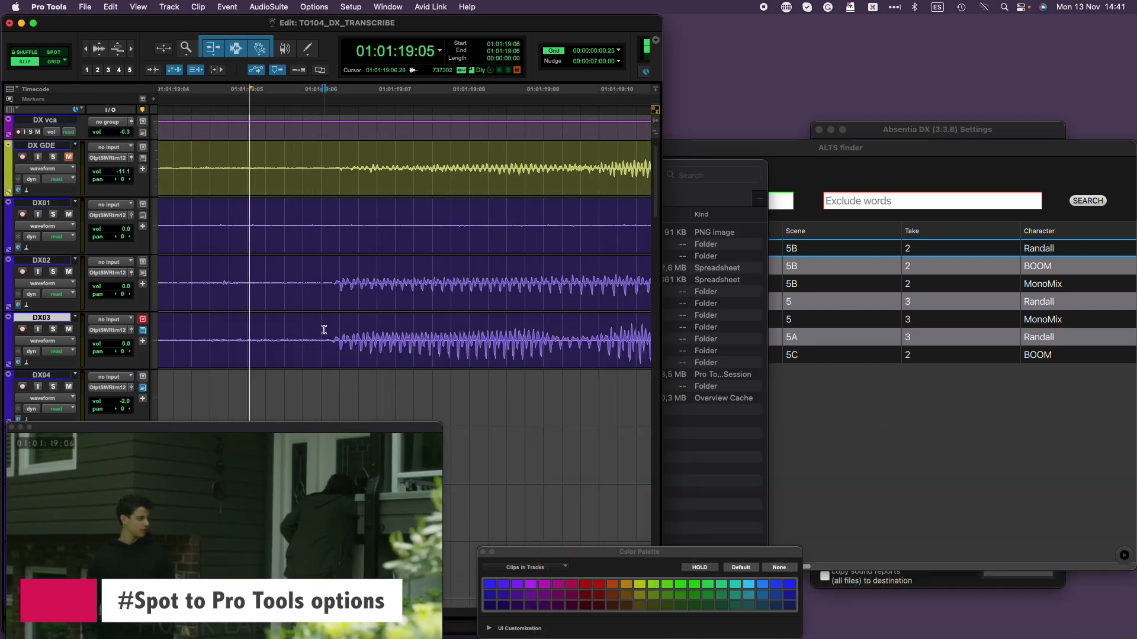
click(427, 290)
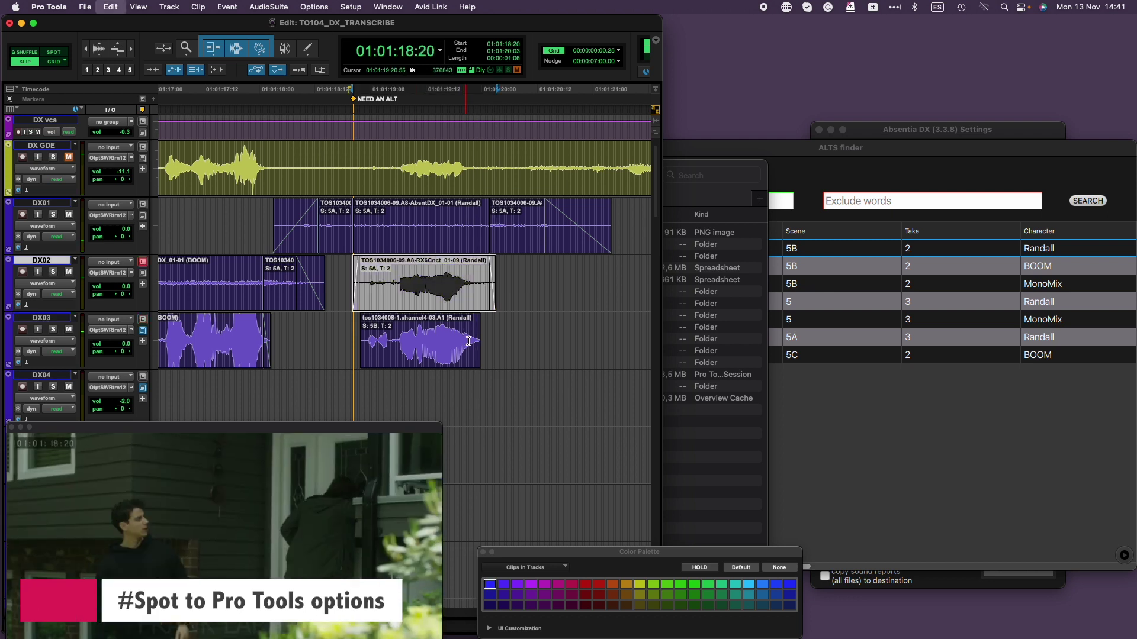
right_click(274, 214)
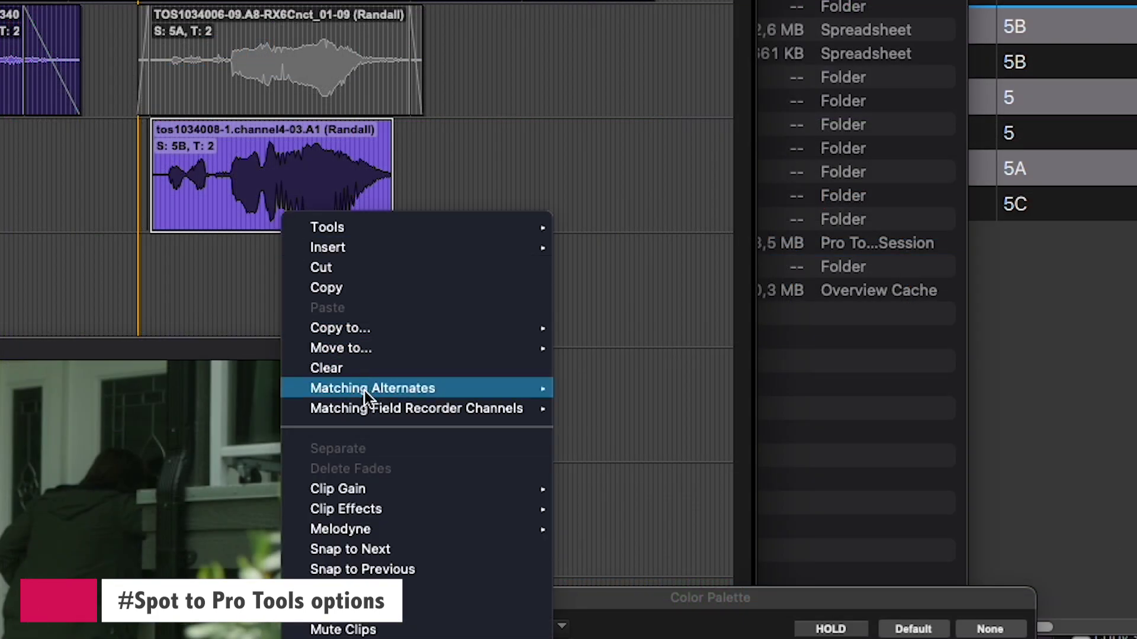
mouse_move(364, 390)
mouse_move(493, 409)
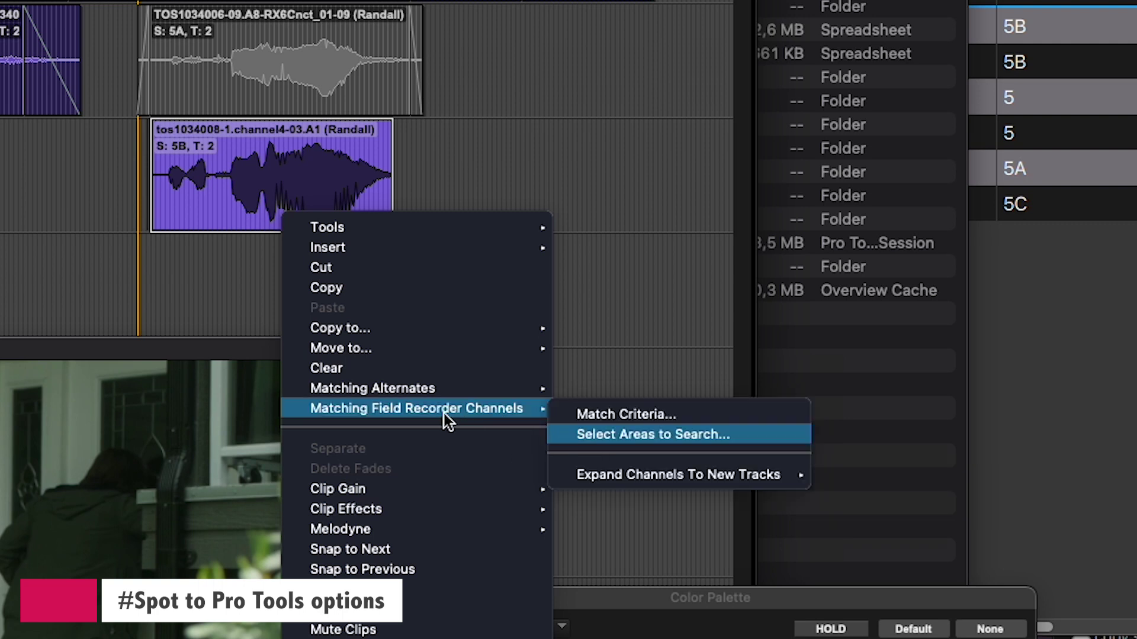
mouse_move(681, 475)
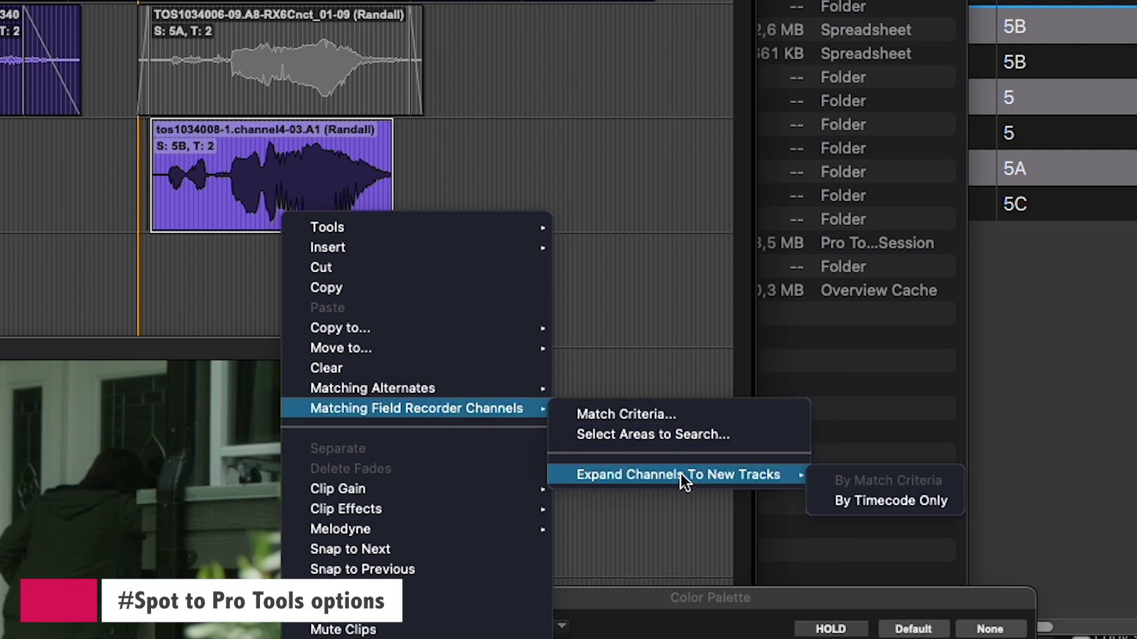
mouse_move(443, 388)
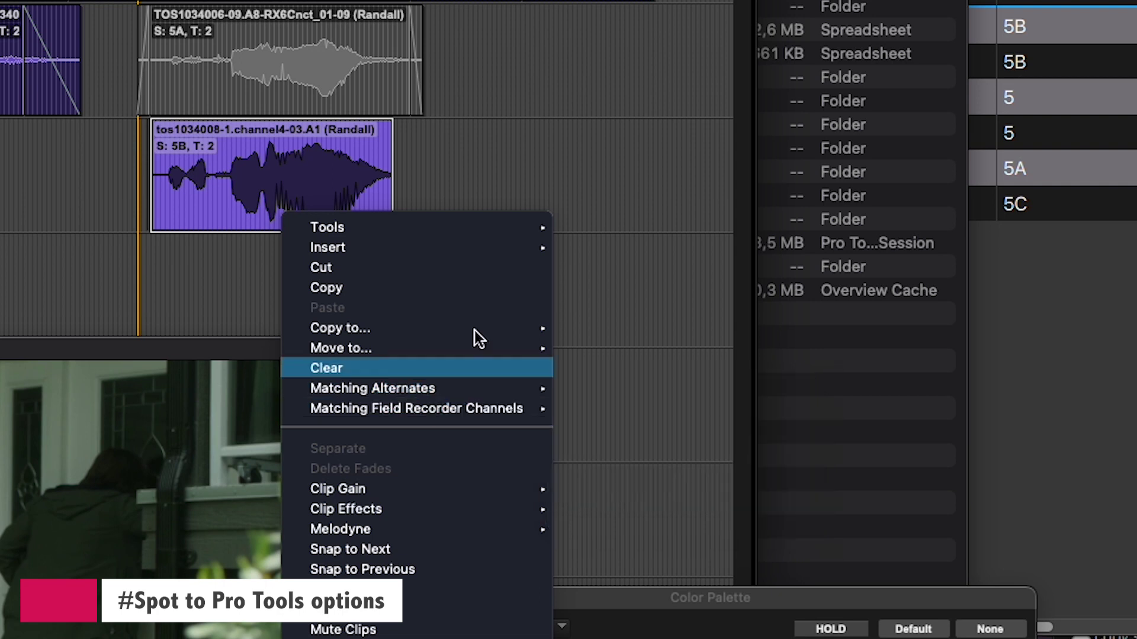
Extend the Randall clip's start earlier and trim its end slightly shorter.
click(251, 177)
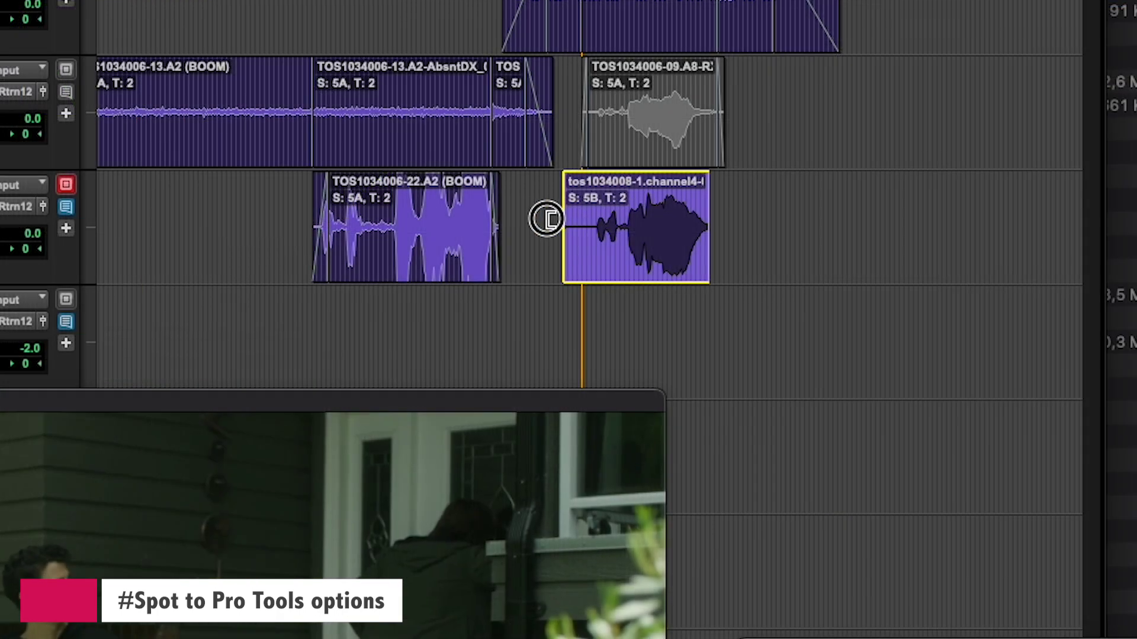
drag(546, 219, 98, 216)
scroll(632, 203, right, 5)
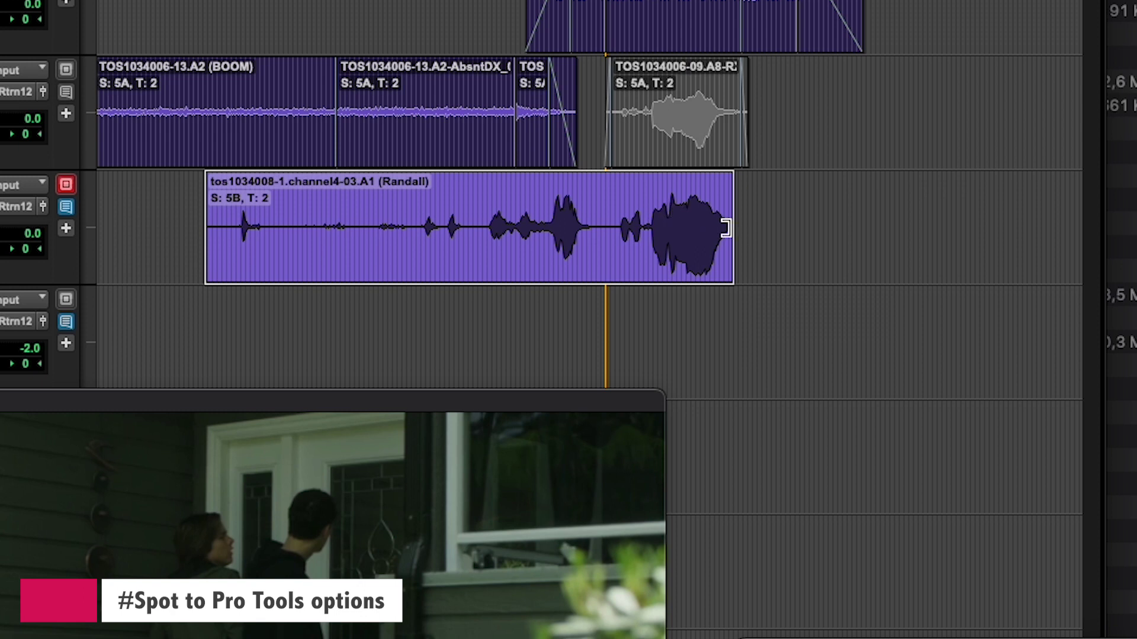
drag(726, 228, 977, 230)
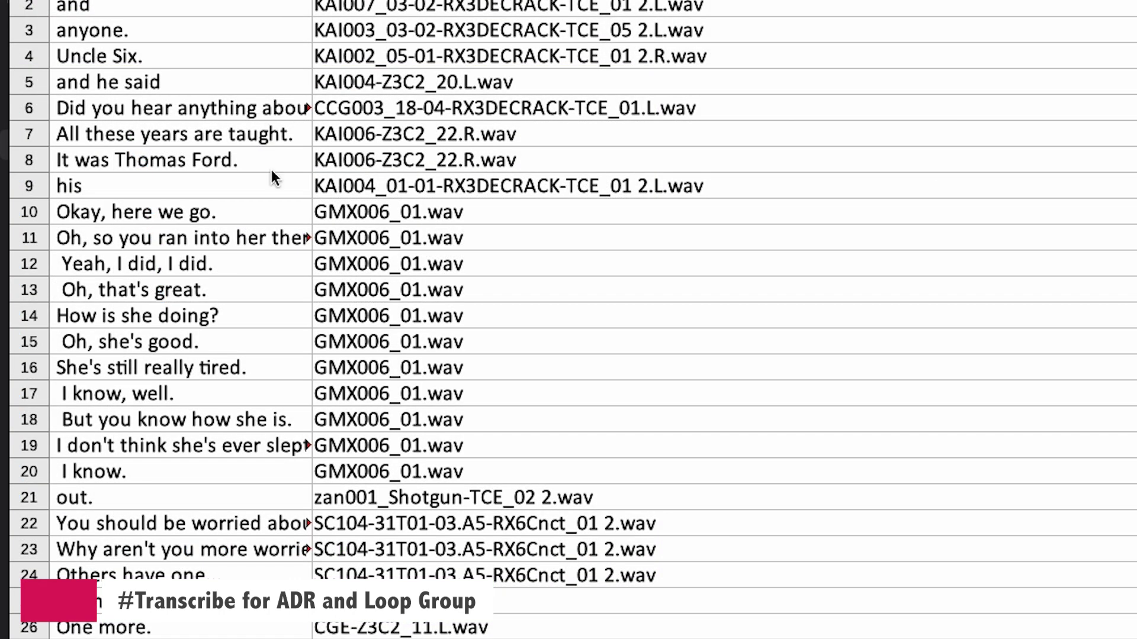
scroll(273, 201, down, 5)
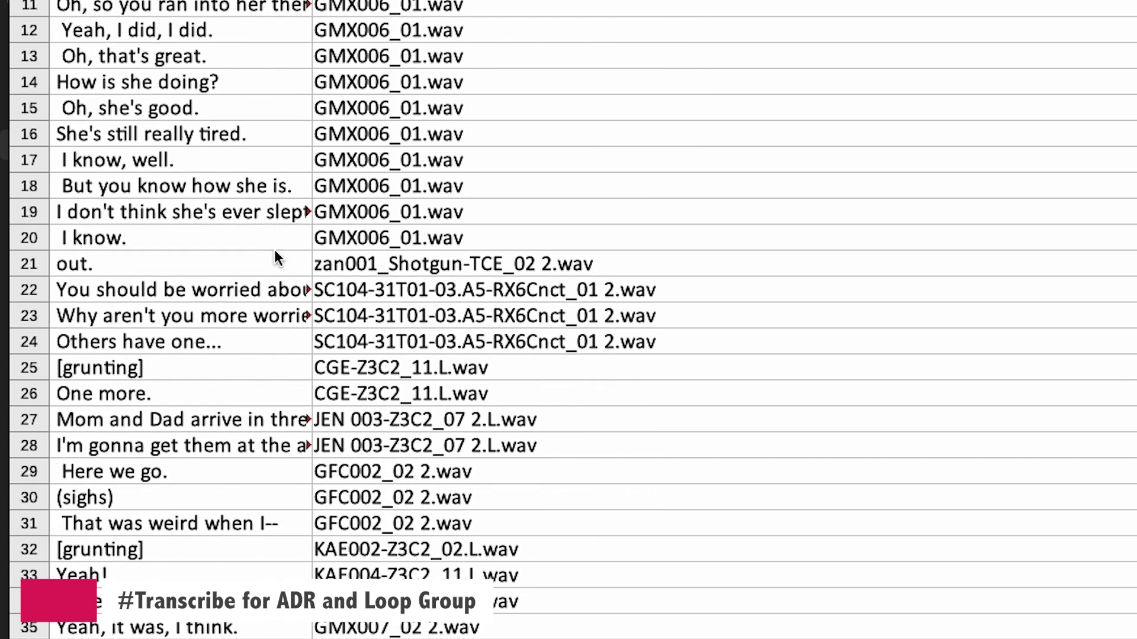
click(185, 555)
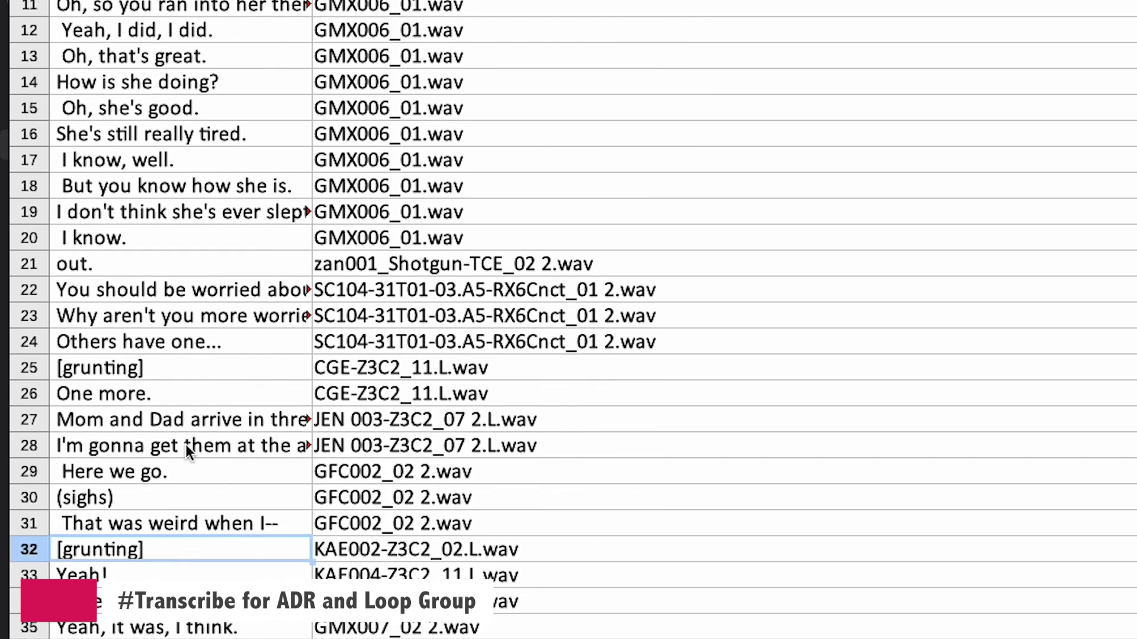
double_click(157, 372)
scroll(156, 367, down, 20)
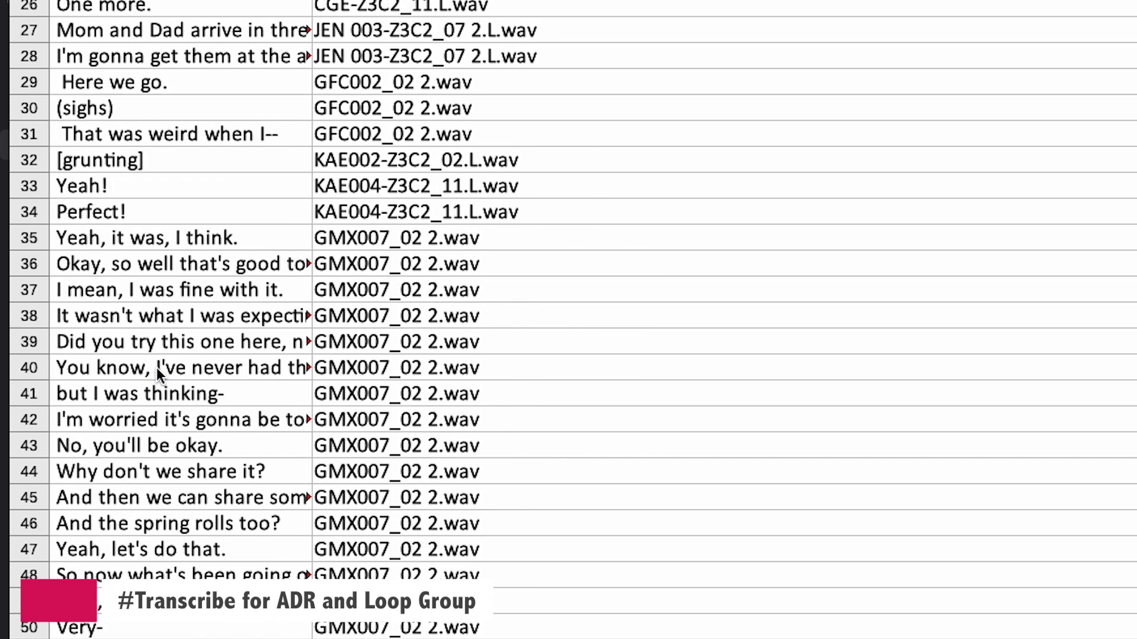
click(161, 338)
click(168, 469)
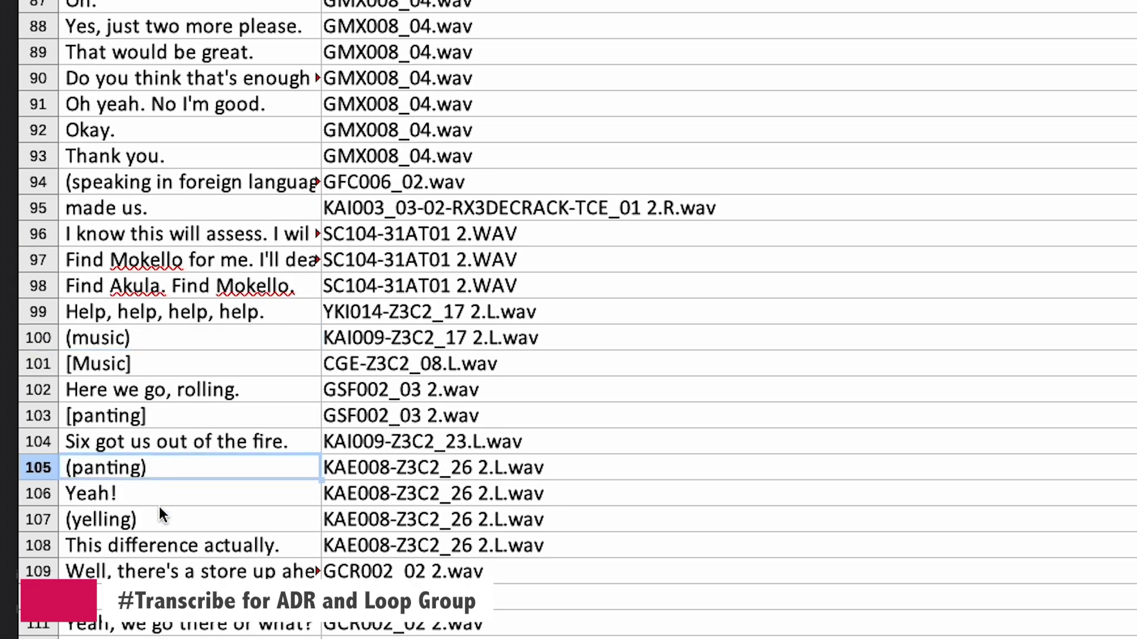
click(126, 521)
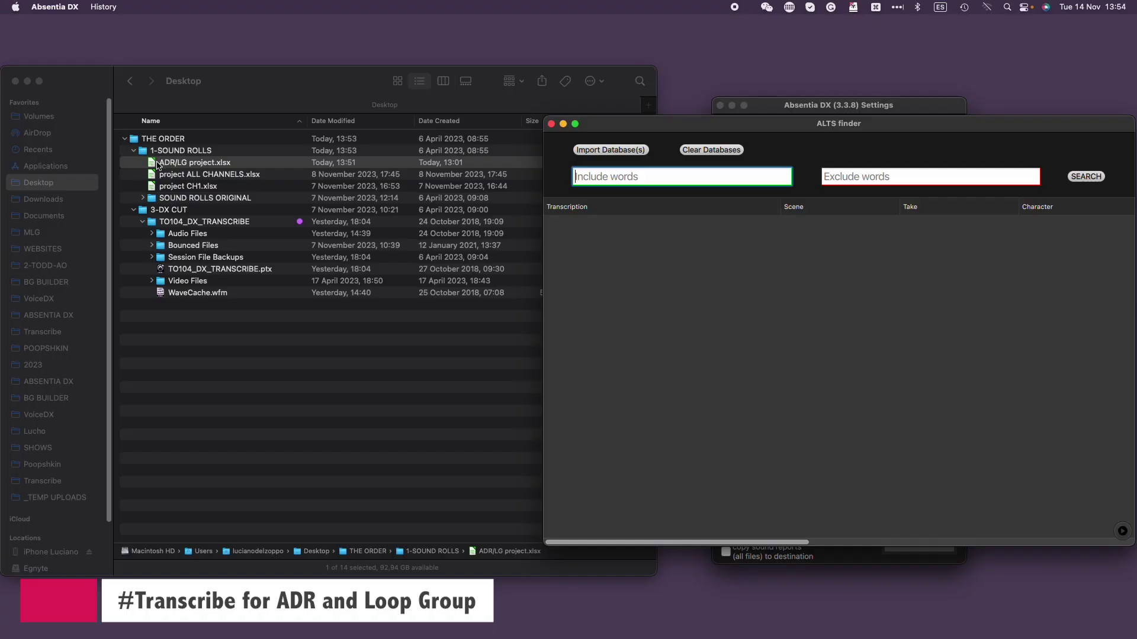
Load ADR/LG project.xlsx, browse the six 'breath' results, then replace the search with 'grunt'.
drag(195, 163, 710, 312)
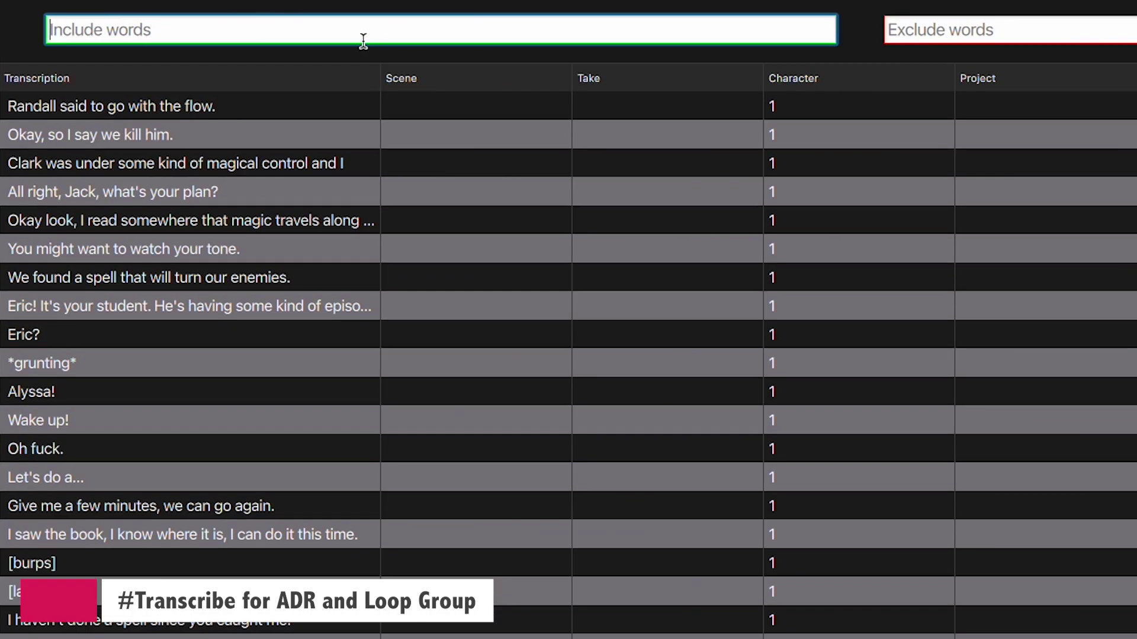
text(breath)
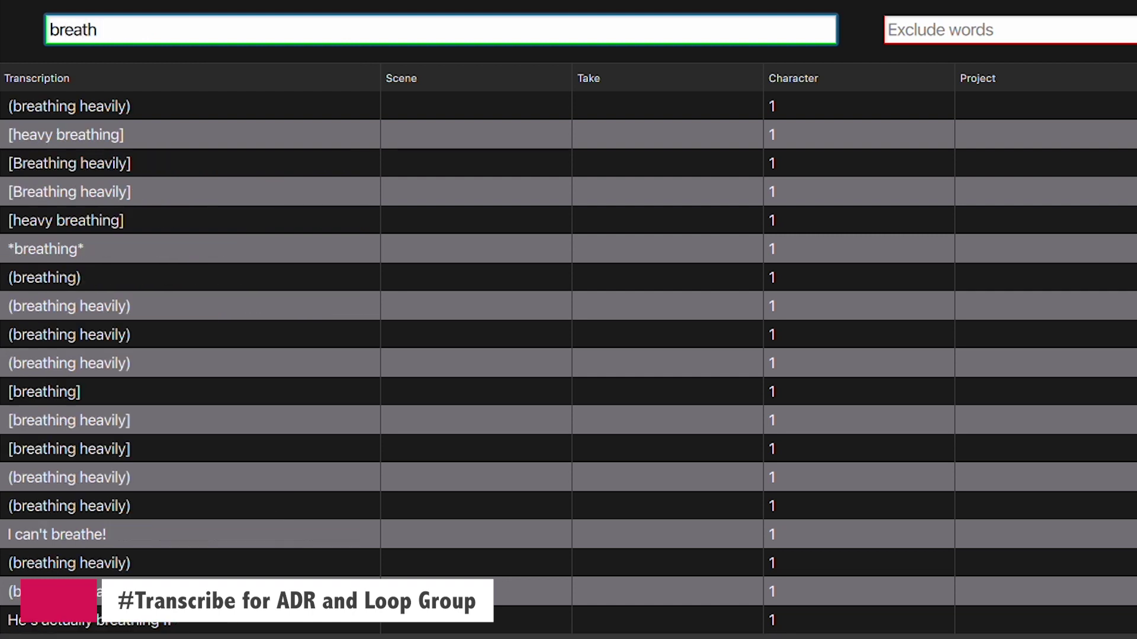
click(177, 107)
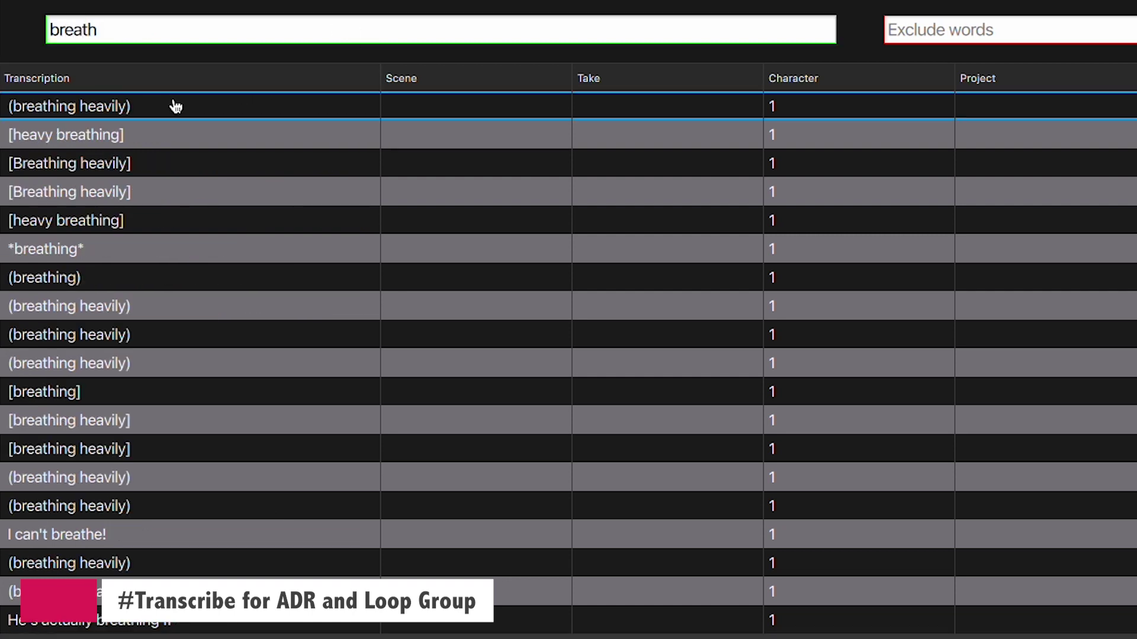
click(89, 141)
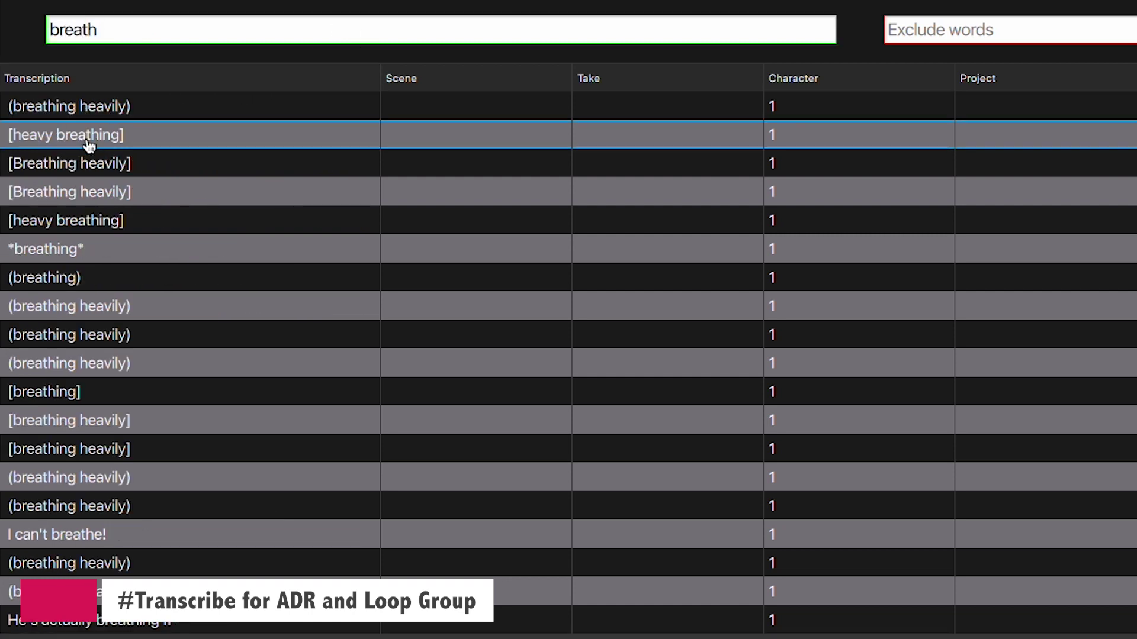
click(94, 170)
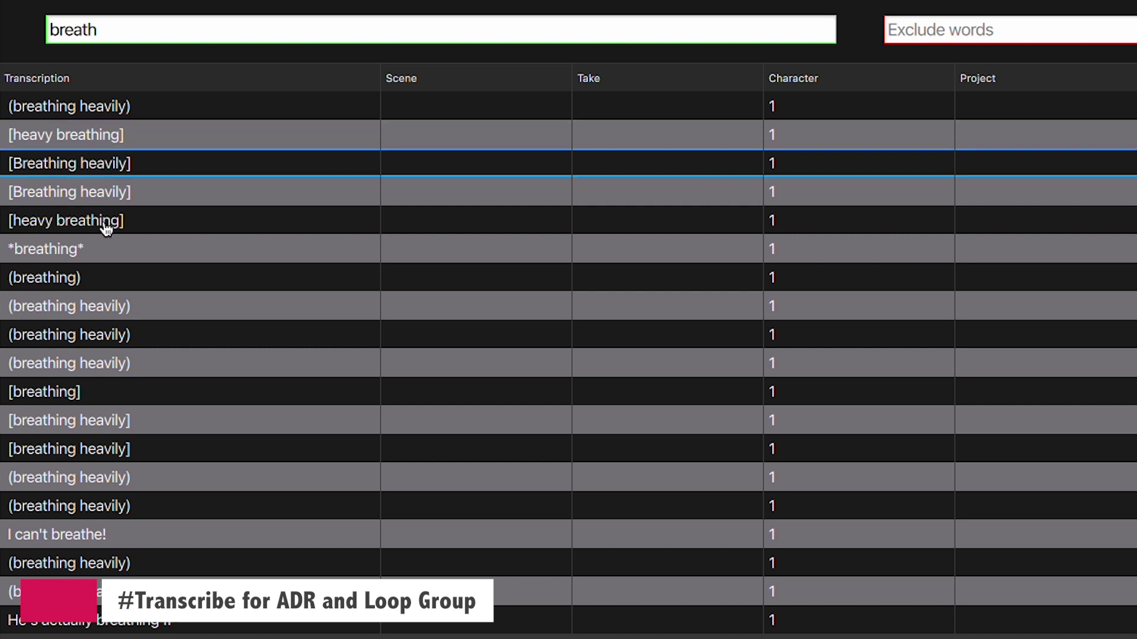
click(94, 286)
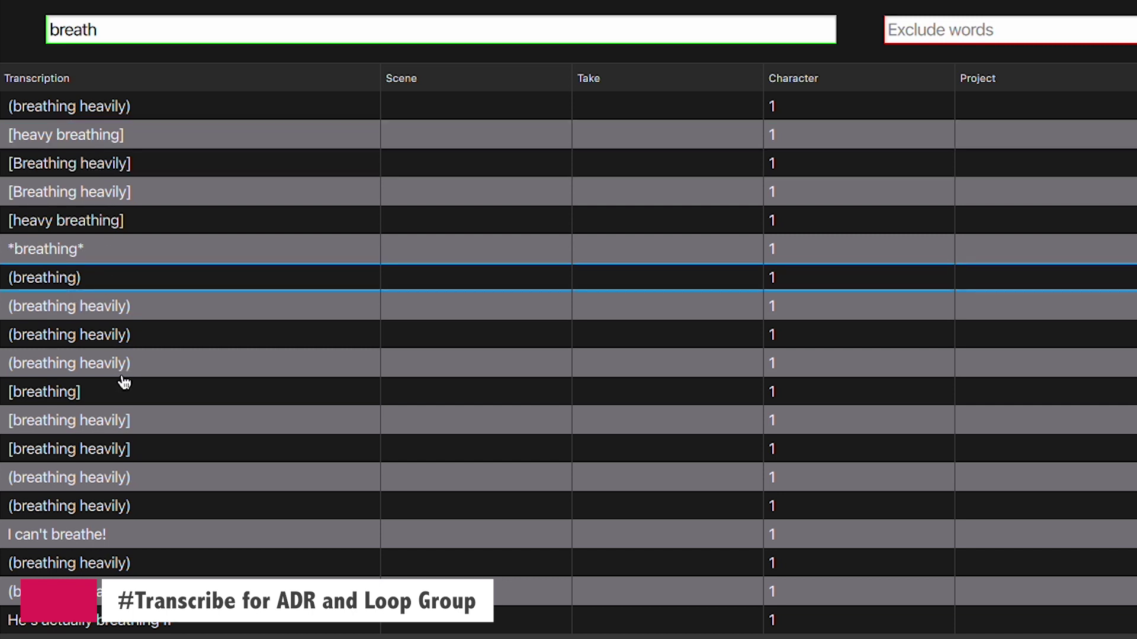
click(87, 394)
click(91, 478)
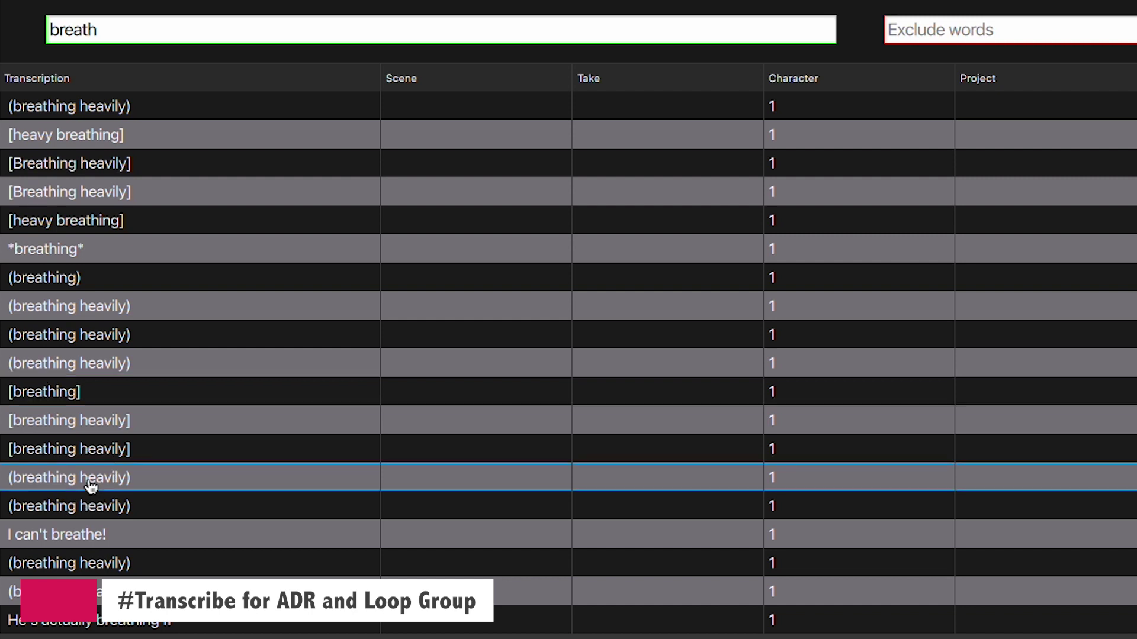
click(112, 35)
text(grunt)
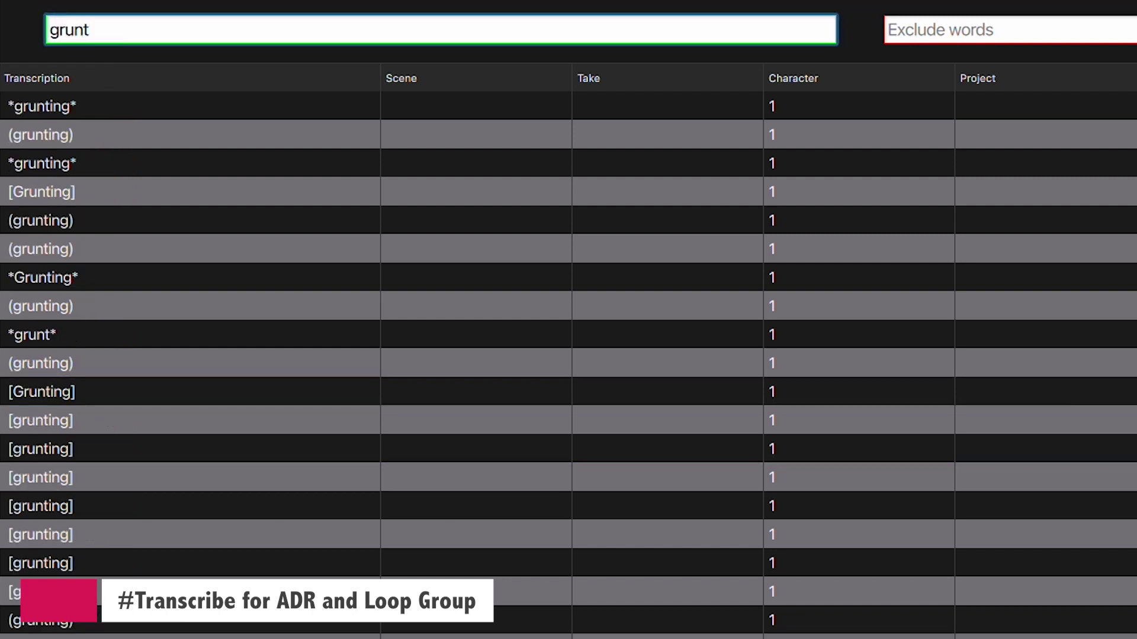
Check the *grunt* and [grunting] results, then change the search to 'laugh'.
click(67, 344)
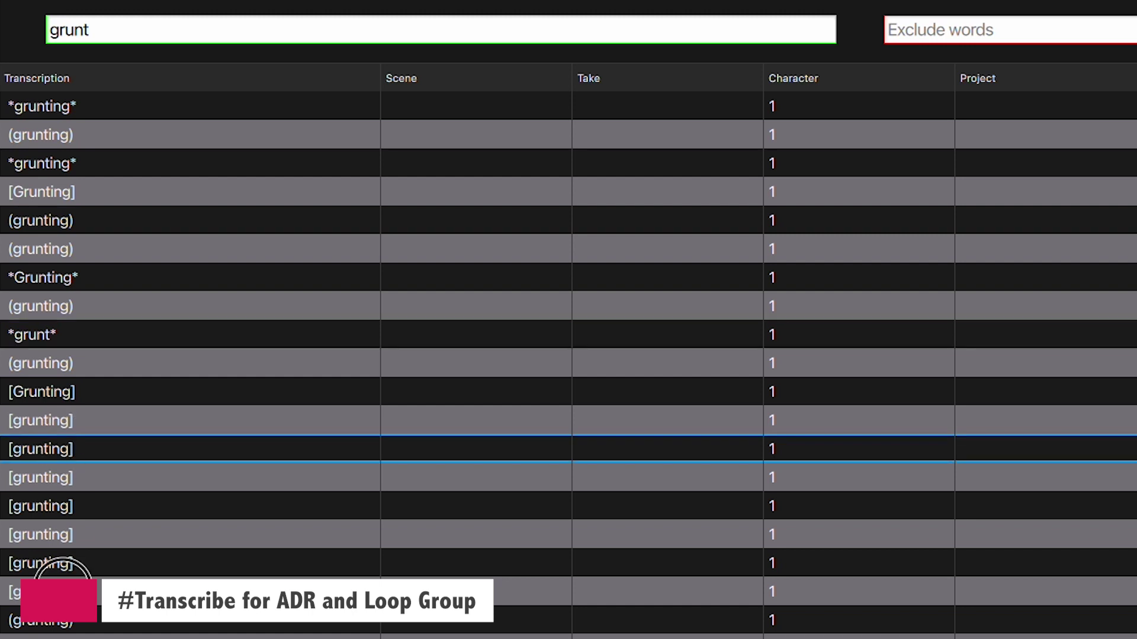
click(62, 591)
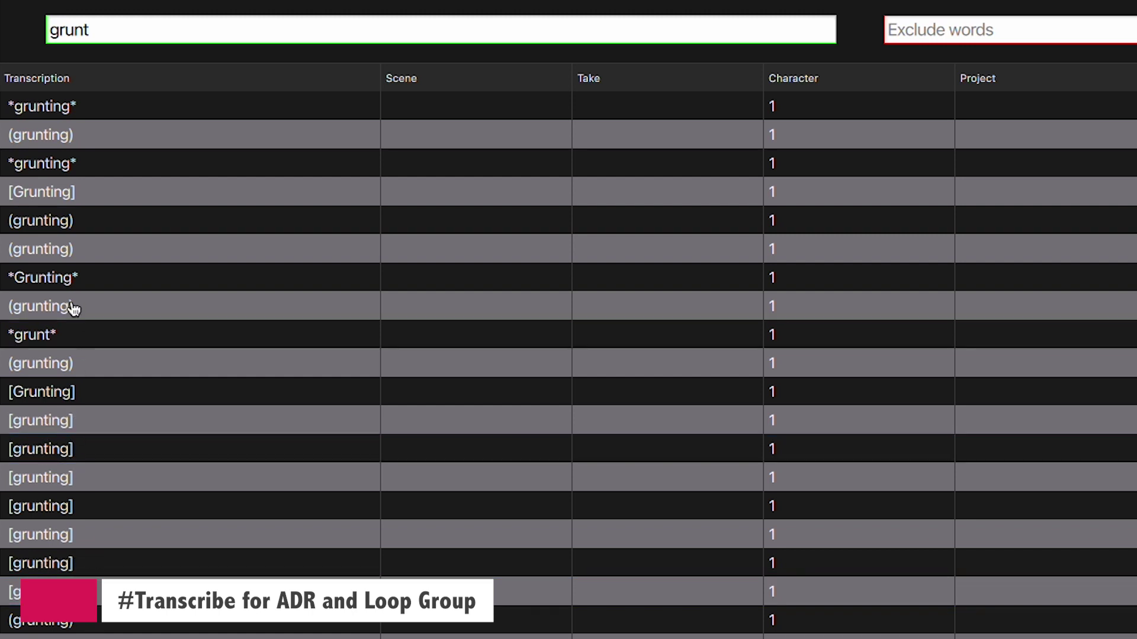
click(104, 33)
text(laugh)
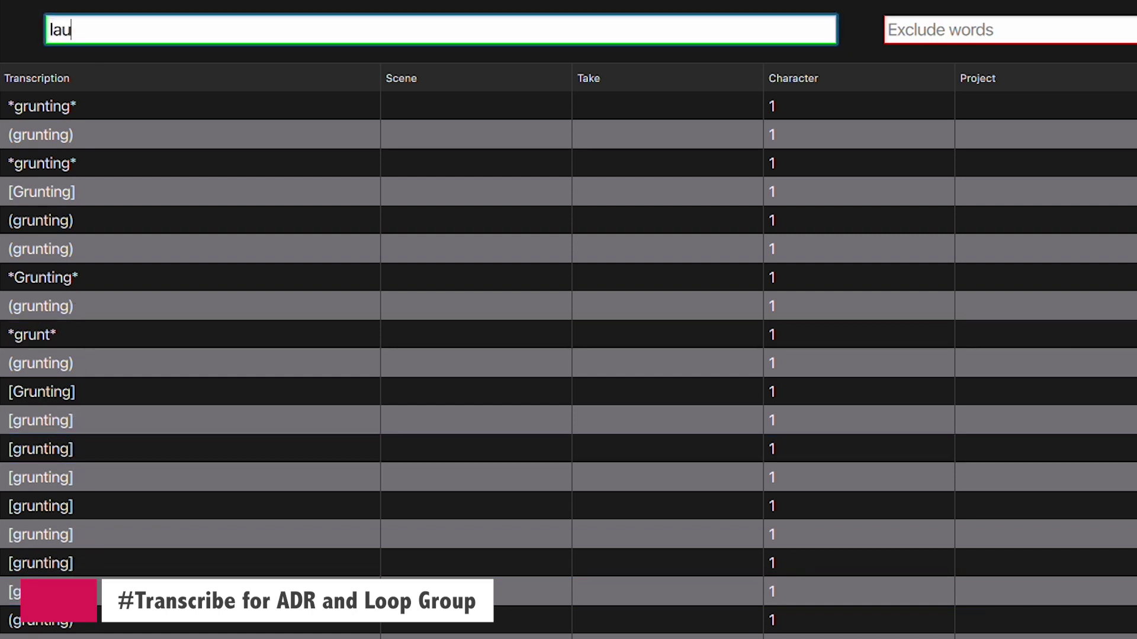
Browse the [LAUGHTER], (laughing), [Laughter] and [laughs] results, then leave full screen.
click(65, 191)
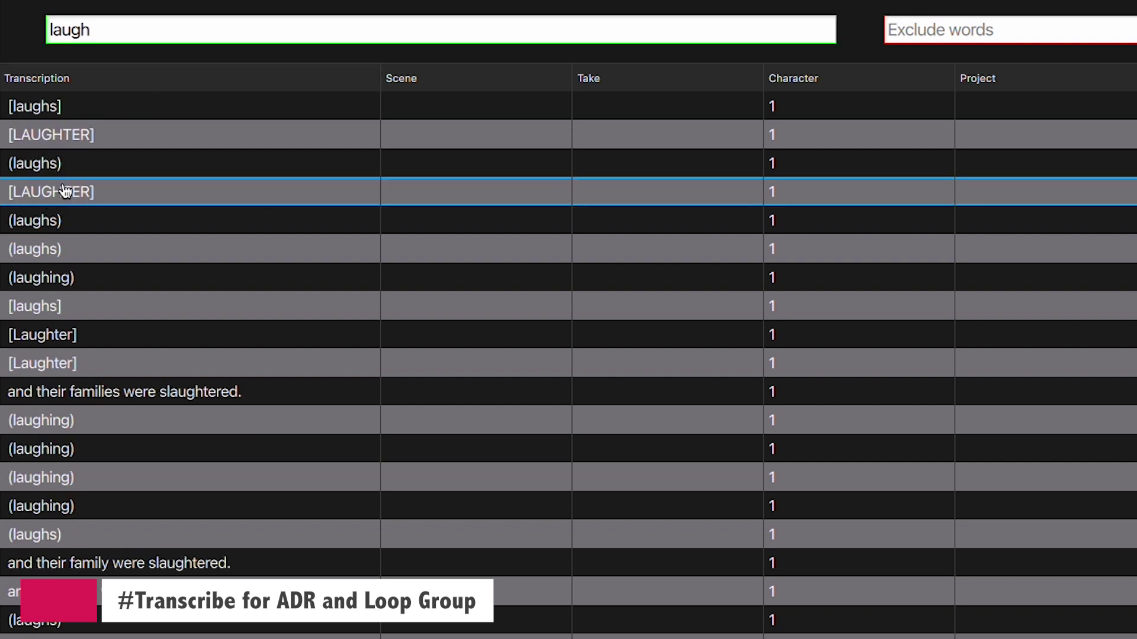
click(70, 278)
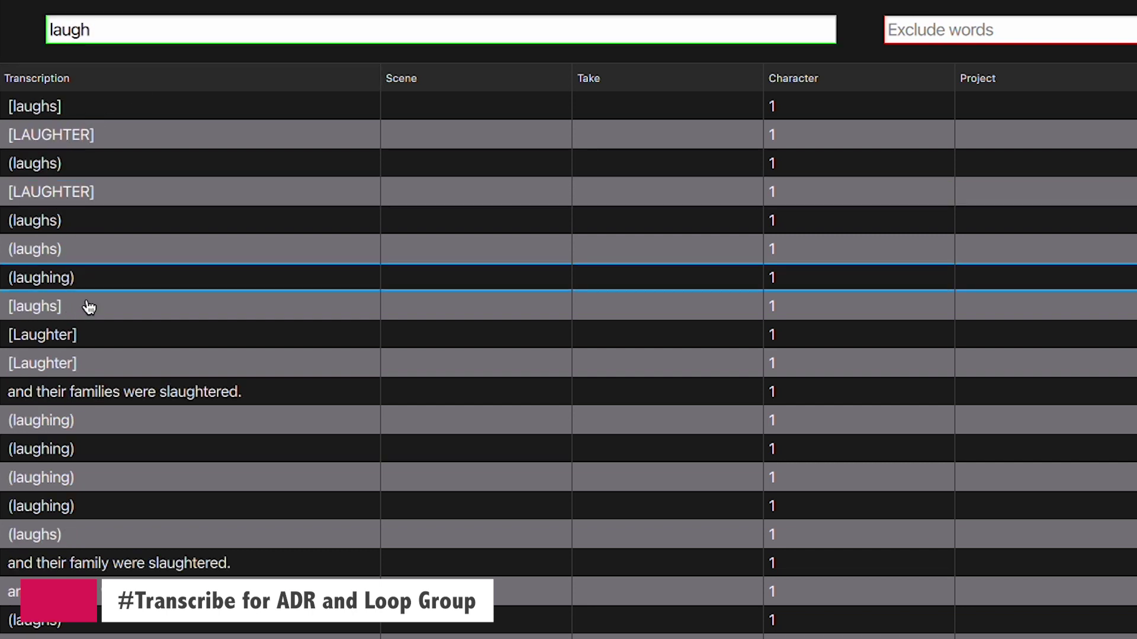
click(72, 342)
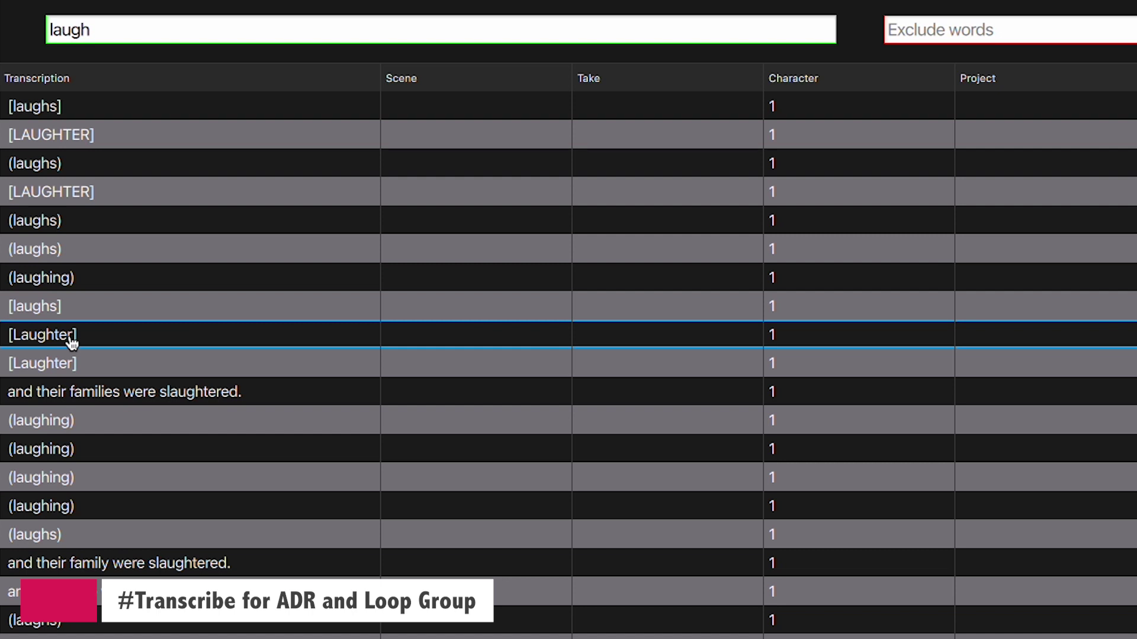
click(53, 111)
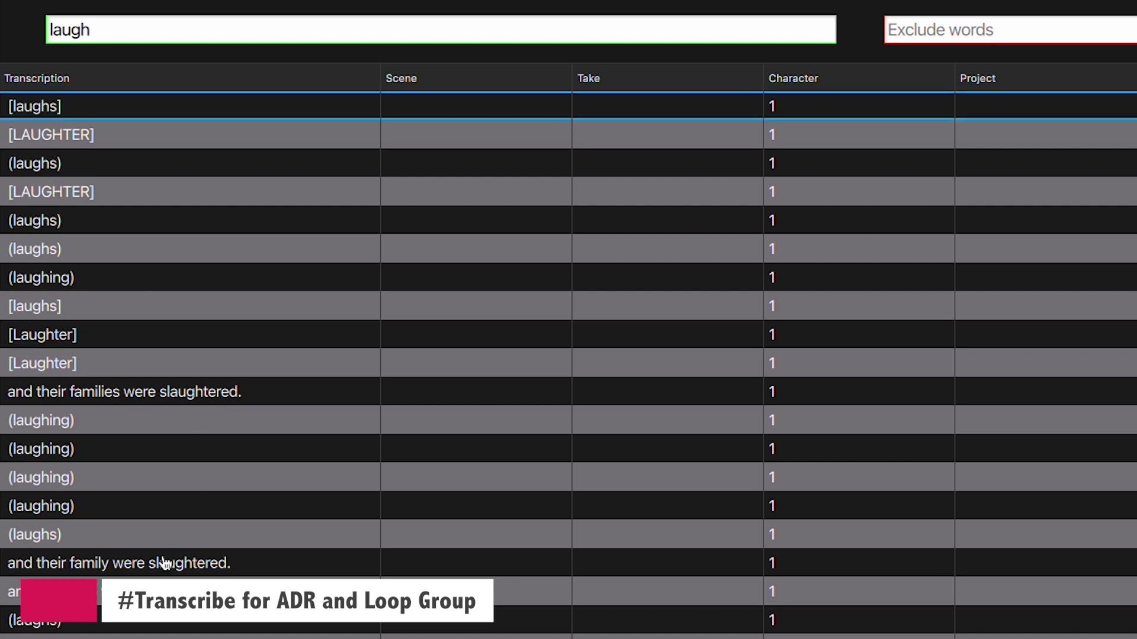
click(59, 540)
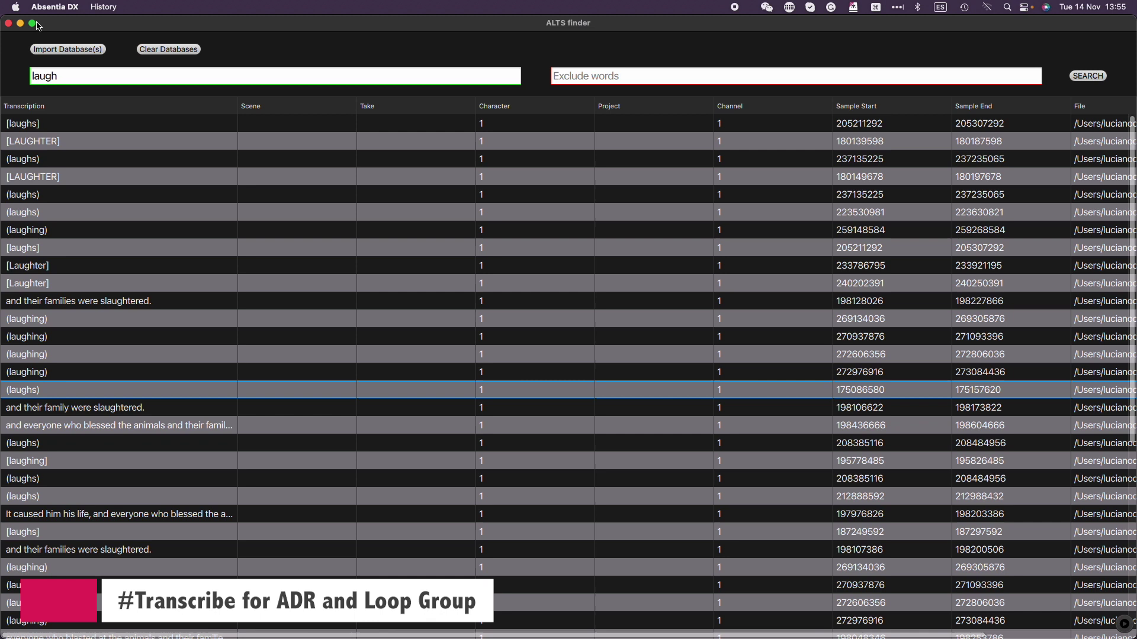
click(35, 23)
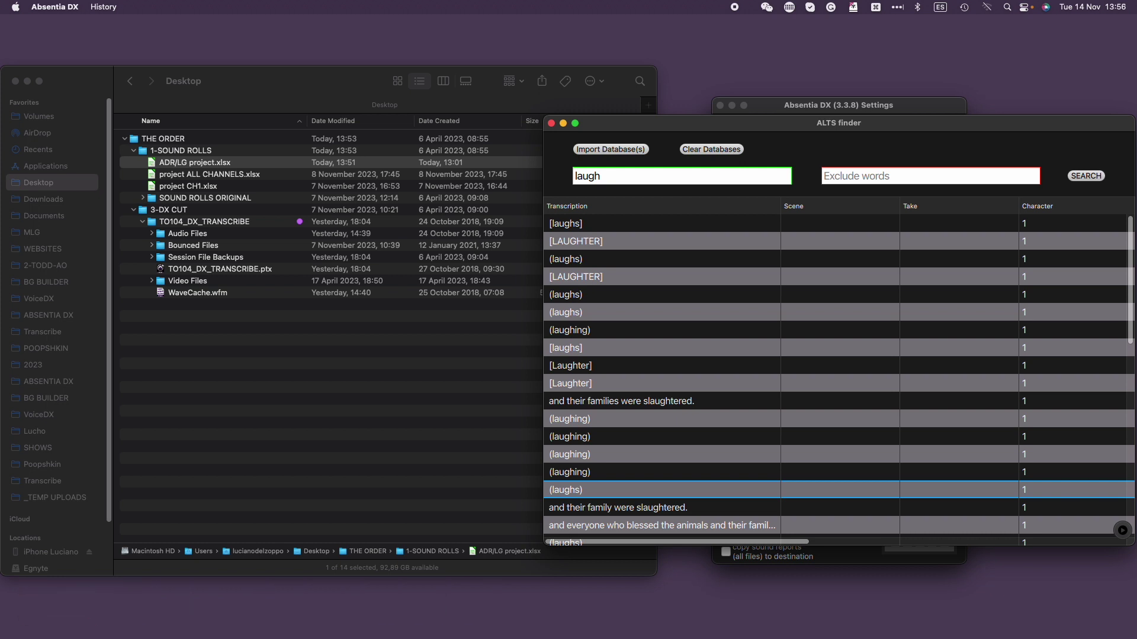
Load project CH1.xlsx into the enlarged ALTS finder and search for 'door'.
drag(188, 186, 777, 329)
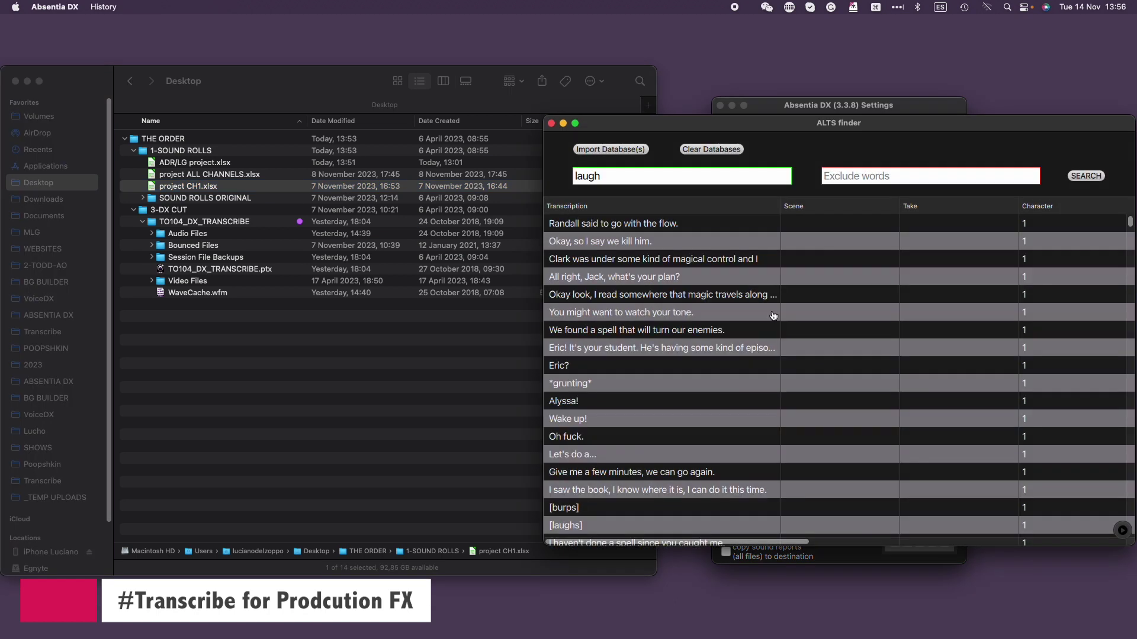
click(574, 124)
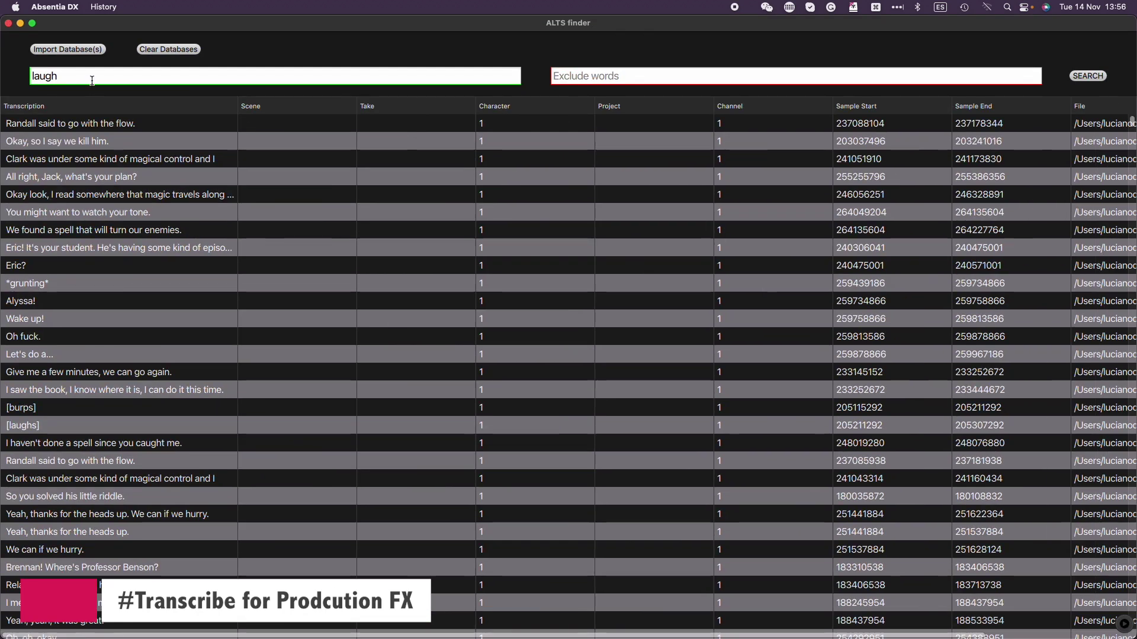
double_click(91, 81)
text(door)
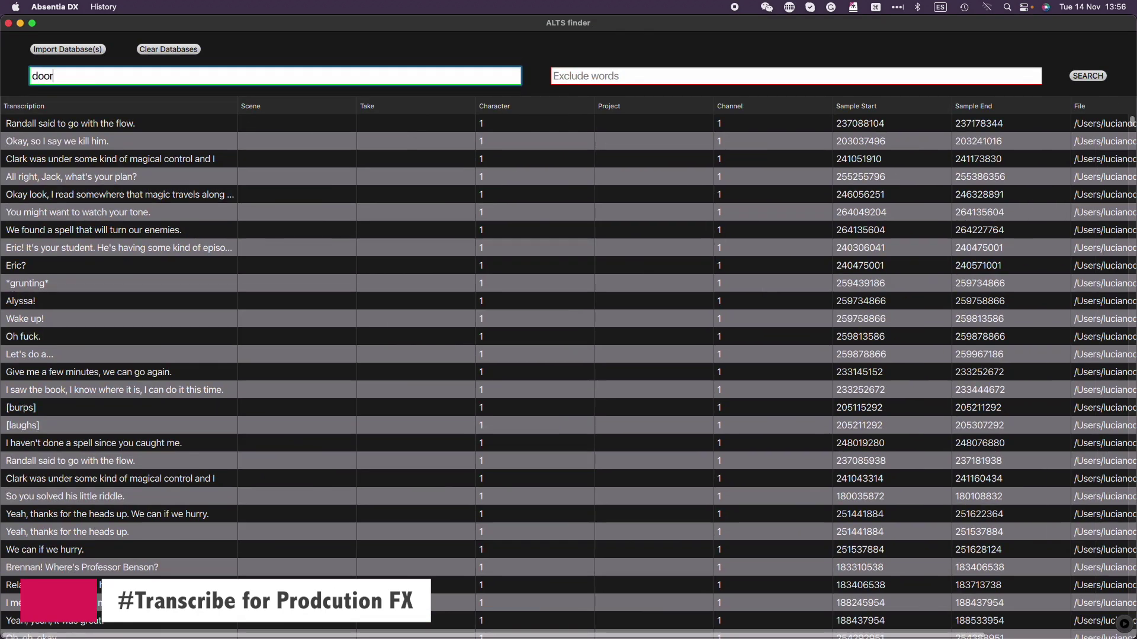
key(Return)
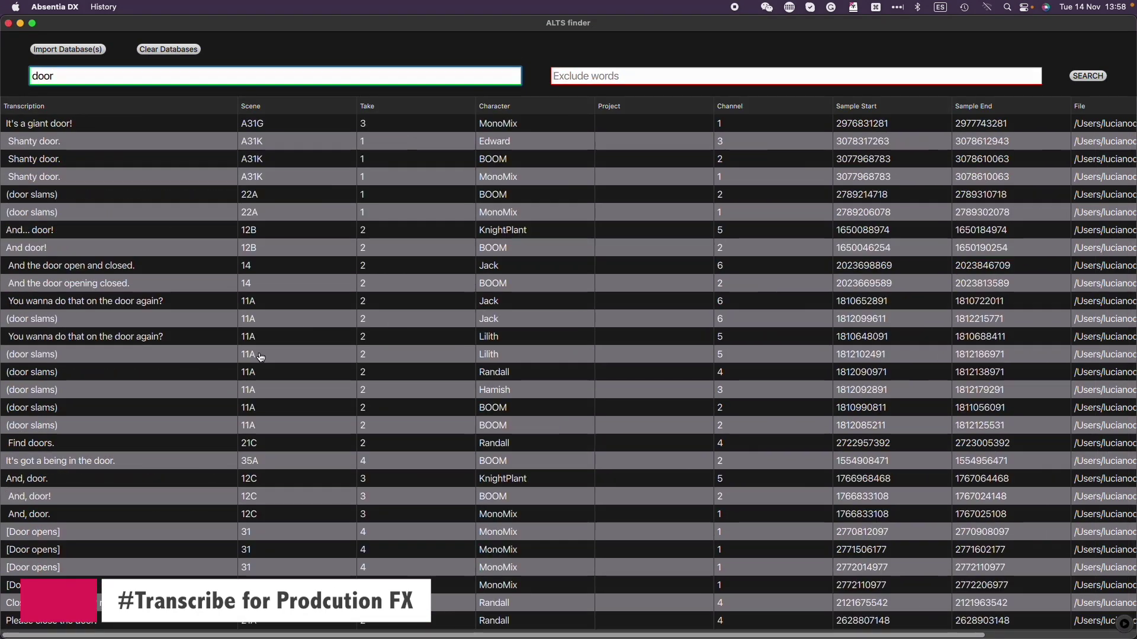
Browse the (door slams) and [Door opens] results, then enter 'footstep' as the search.
click(42, 363)
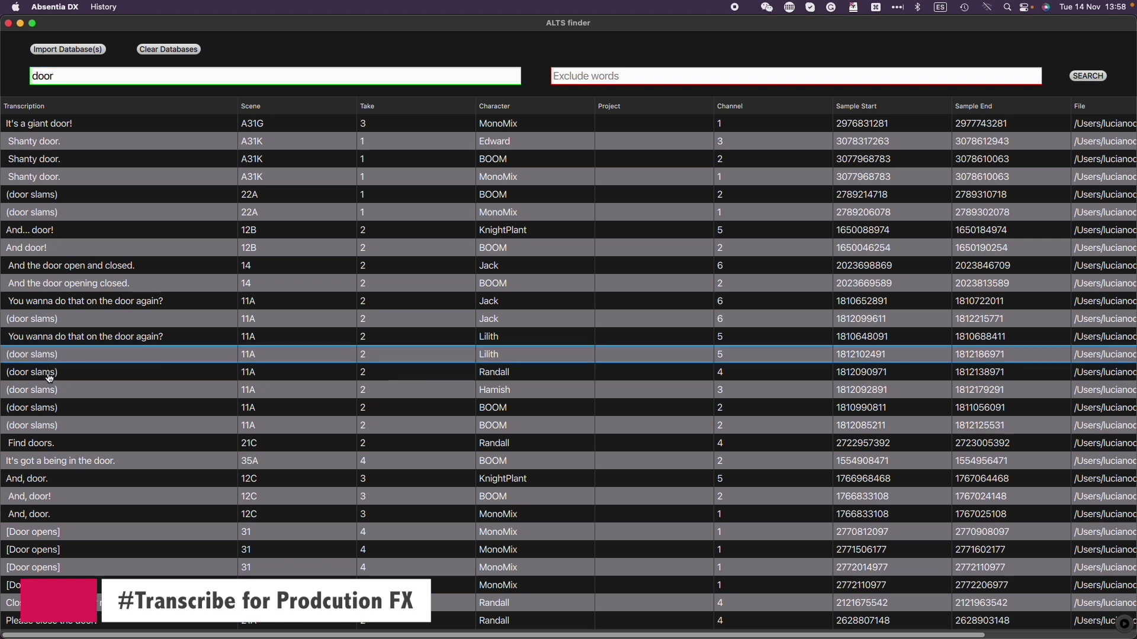
click(47, 374)
click(46, 409)
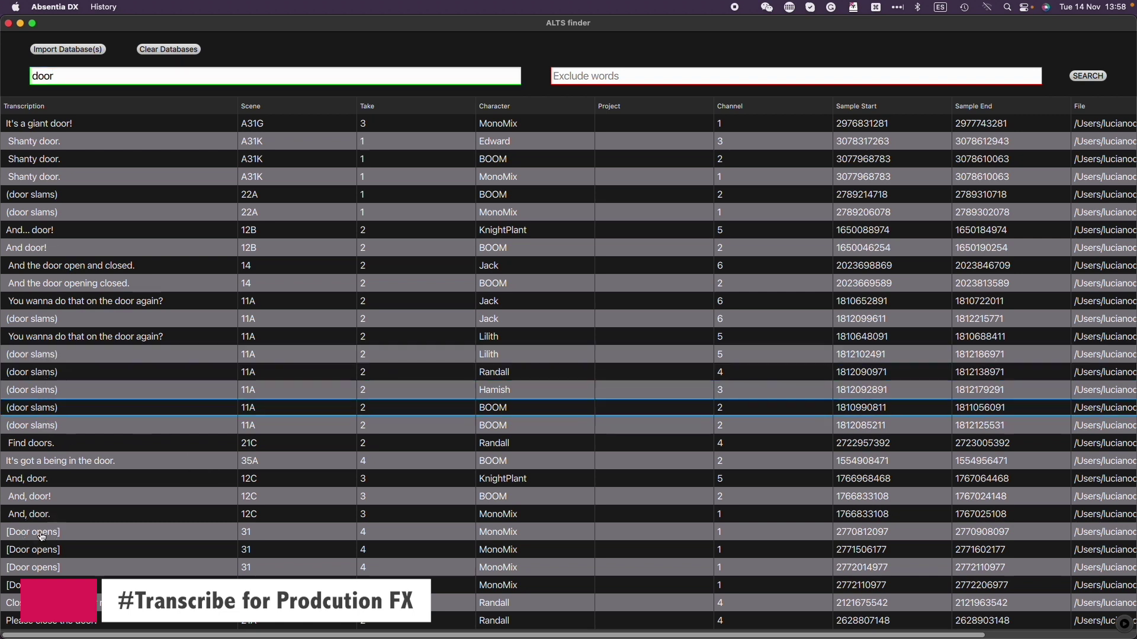
click(68, 533)
key(Tab)
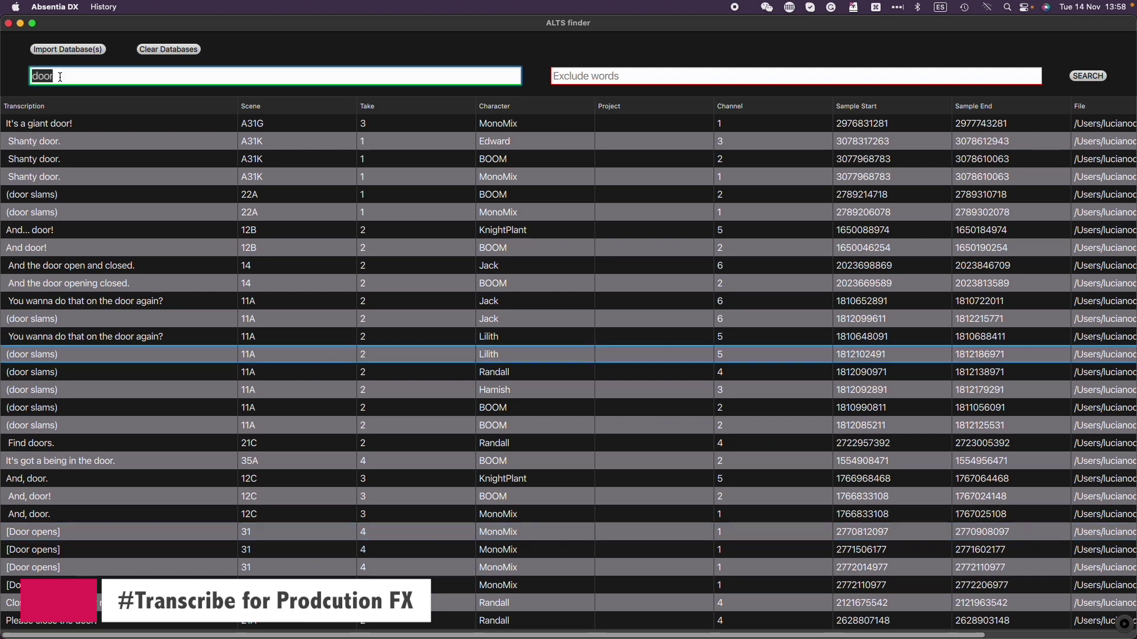
text(footstep)
Run the 'footstep' search and browse the footsteps takes from scenes 34, B31, 15C, 8A and 9A.
key(Return)
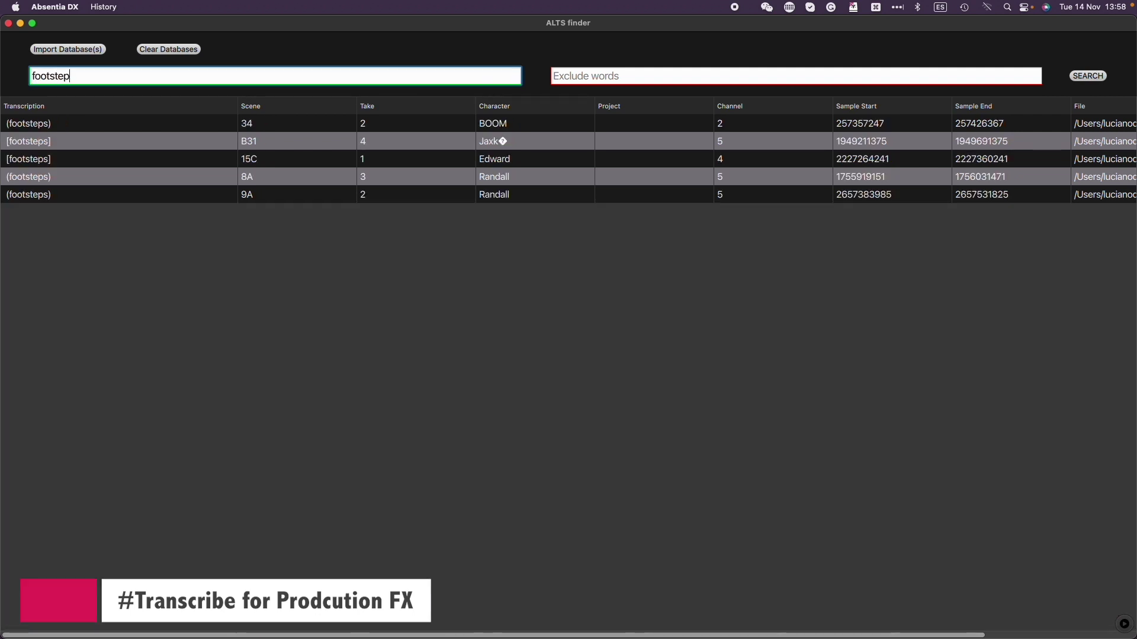
click(90, 128)
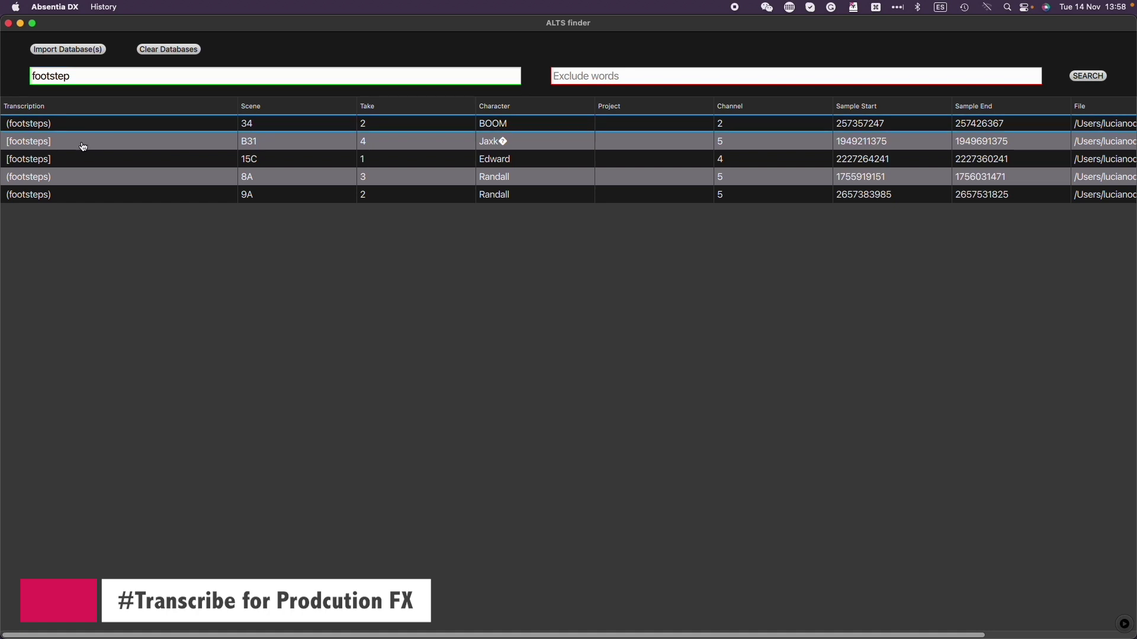
click(83, 145)
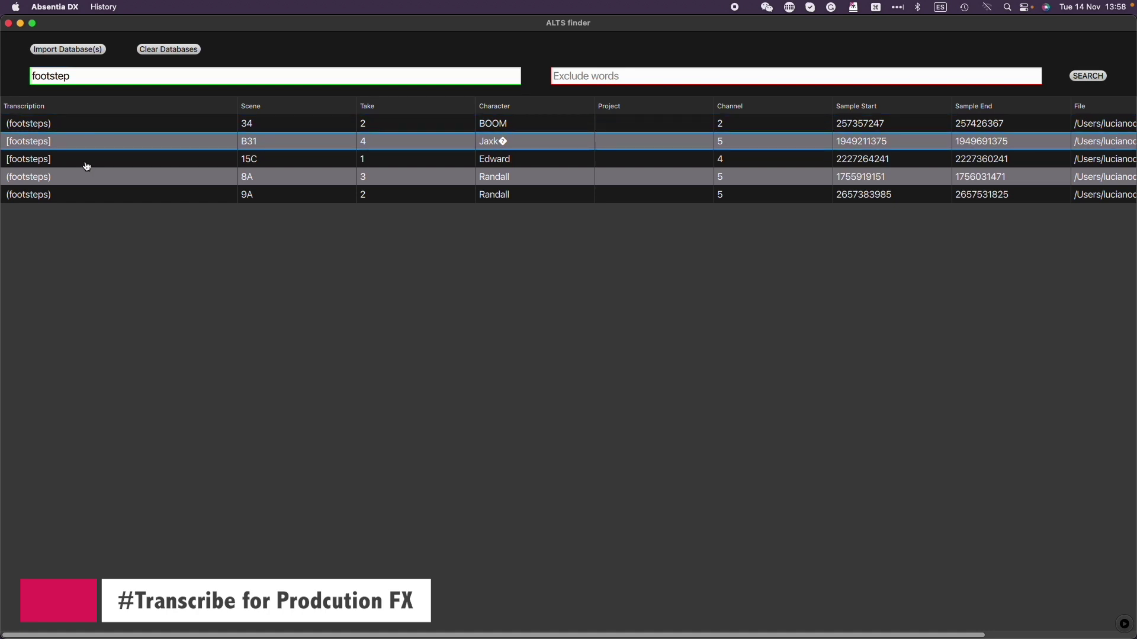
click(87, 167)
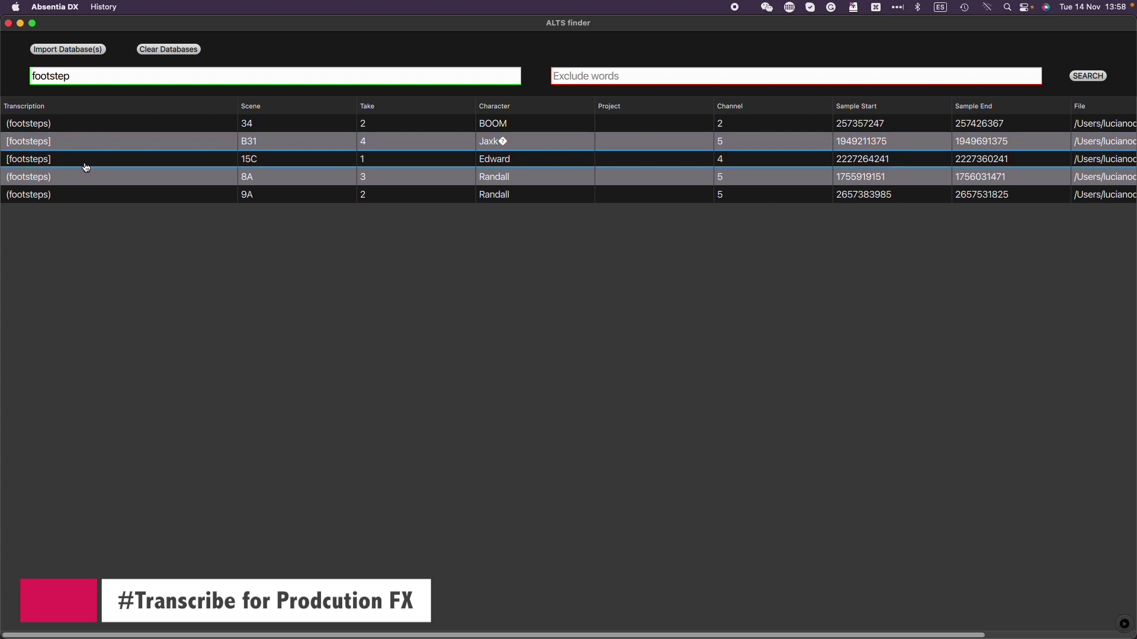
click(41, 181)
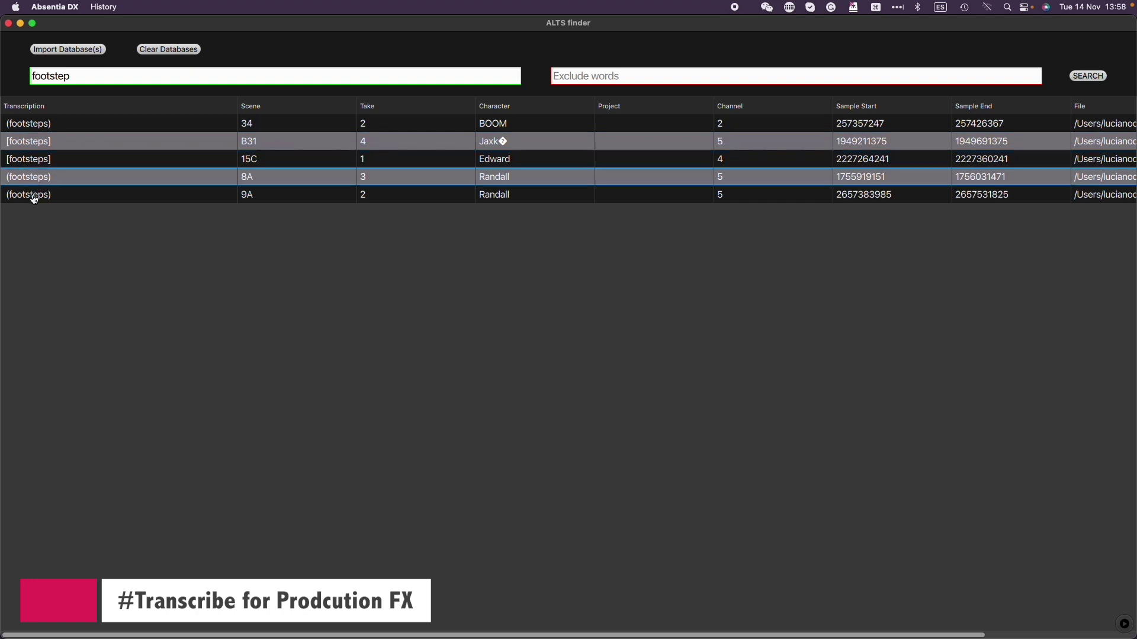
click(33, 199)
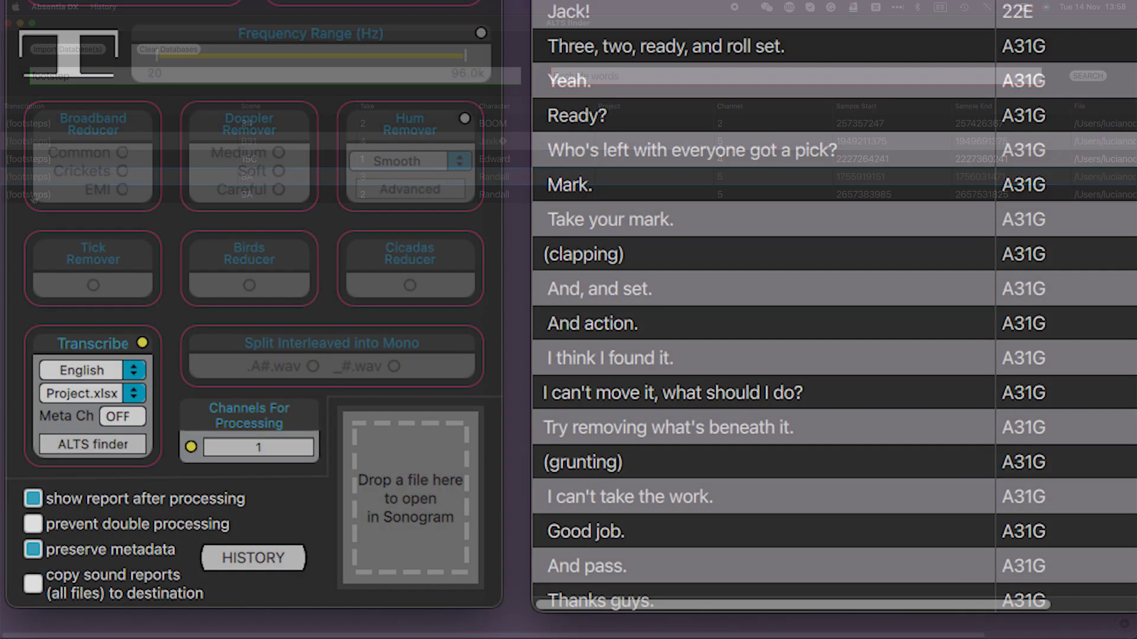